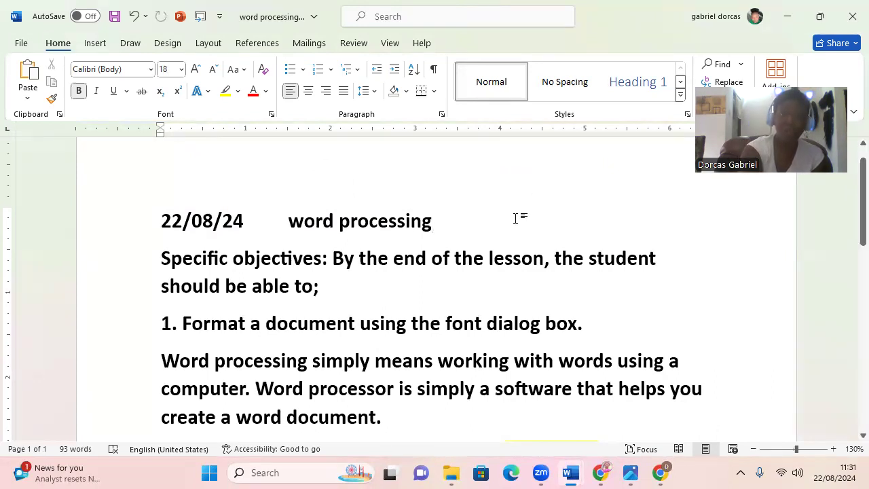
Change "objectives" to "objective" in the "Specific objectives" line under the word processing heading.
click(322, 259)
key(BackSpace)
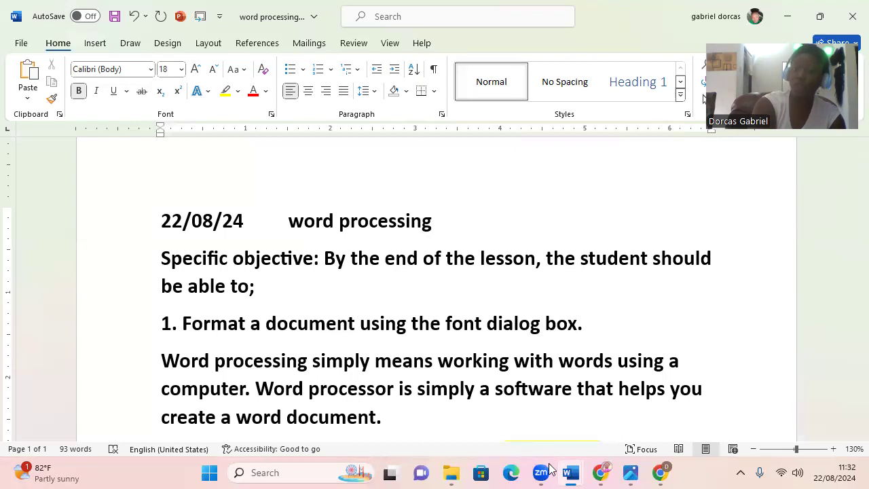
Switch to the "HOW TO INSERT OUR SUBSCRIPT" document and replace "OUR" with "THE" in its subscript heading.
mouse_move(570, 473)
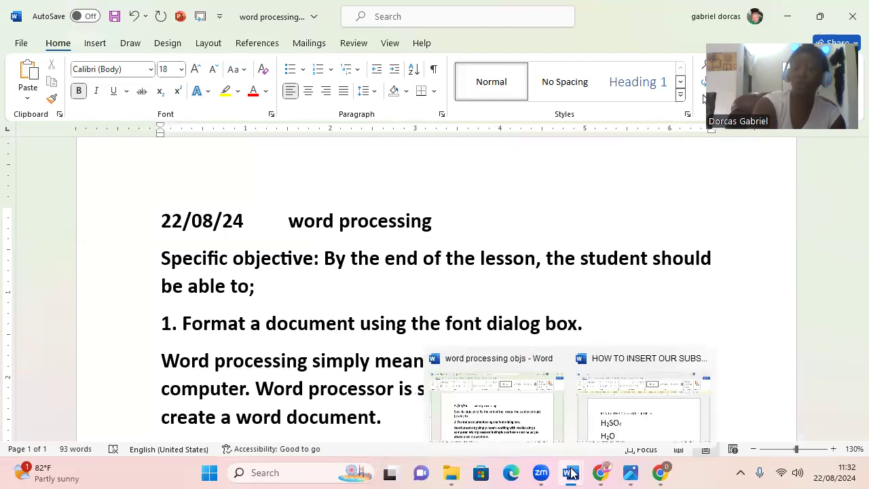
click(630, 415)
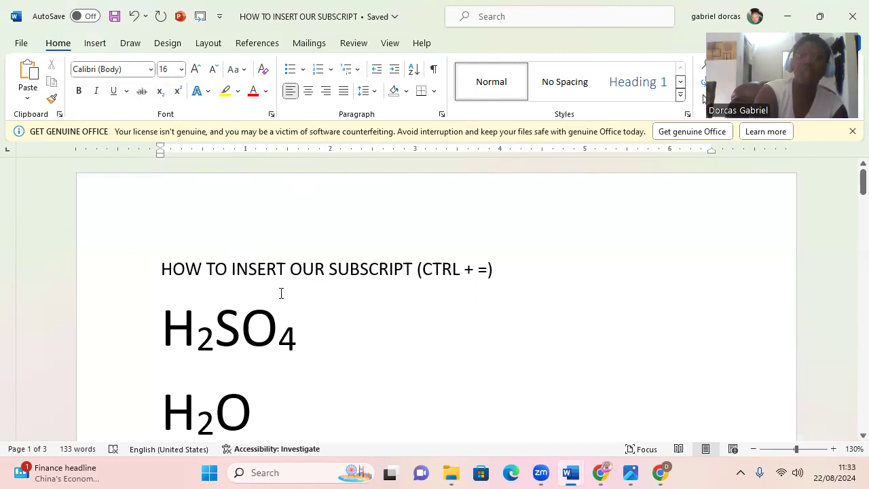
click(319, 272)
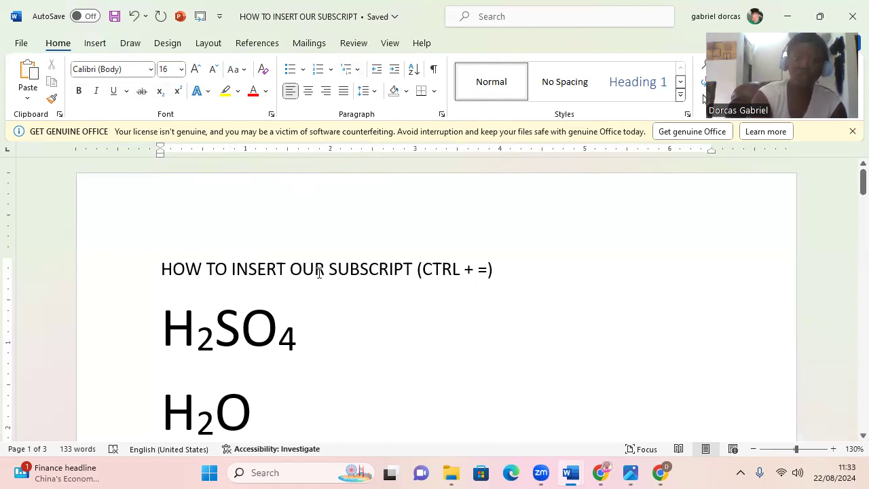
click(322, 272)
key(BackSpace)
key(BackSpace)
key(BackSpace)
text(THE)
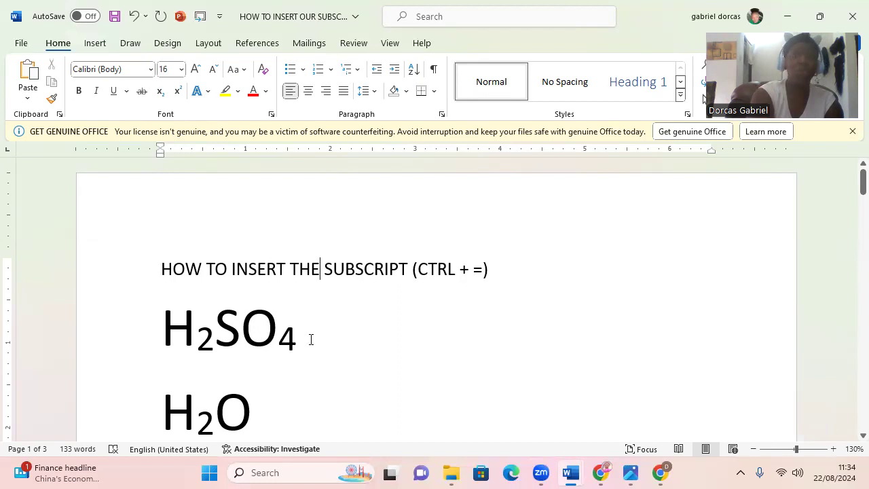
Turn off subscript after the first H₂SO₄ formula and add a dash followed by plain "H2SO4" on the same line.
click(339, 338)
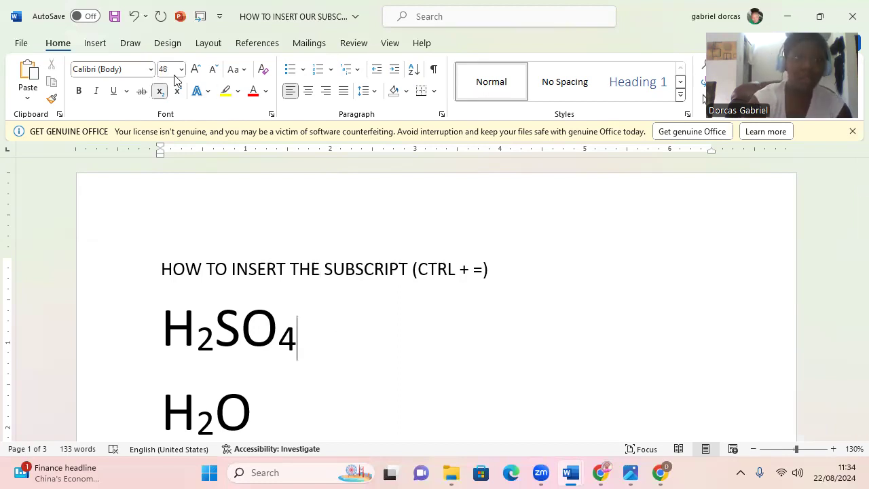
click(160, 91)
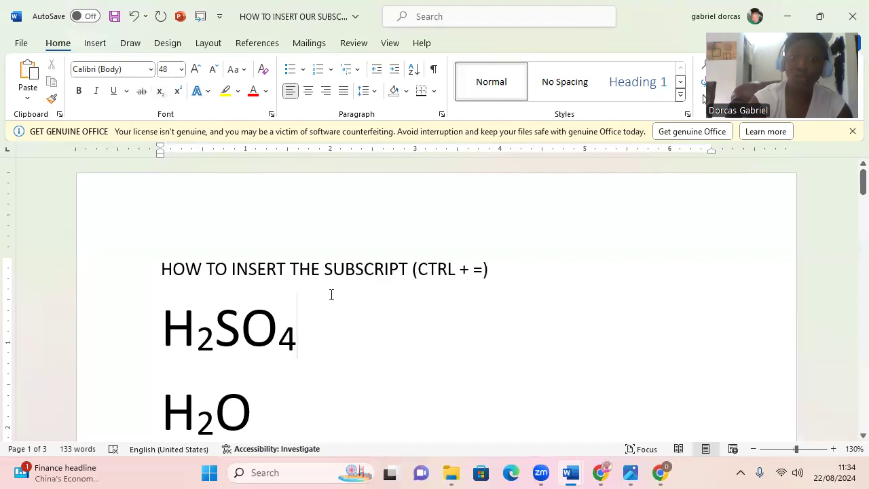
key(Tab)
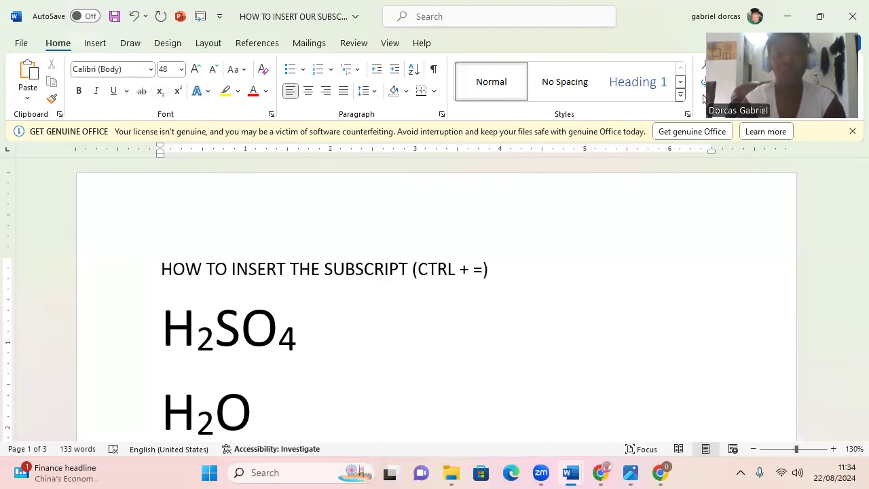
text(-  )
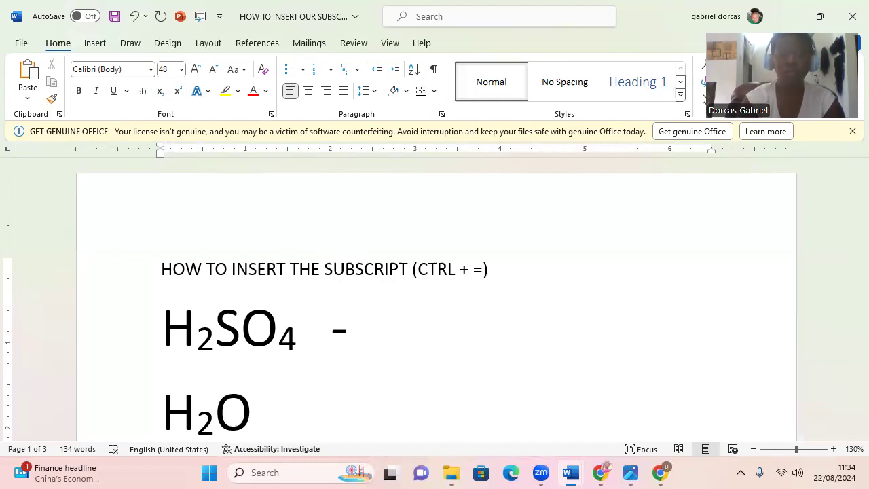
text(H)
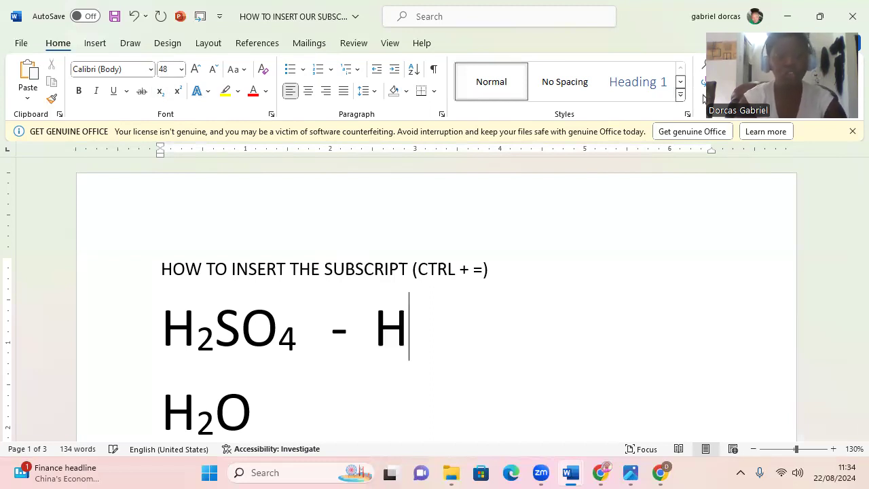
text(2SO)
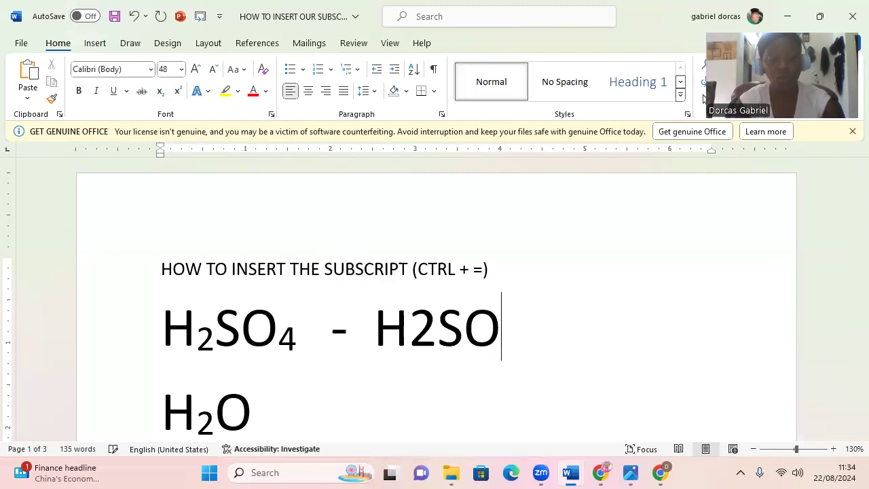
text(4)
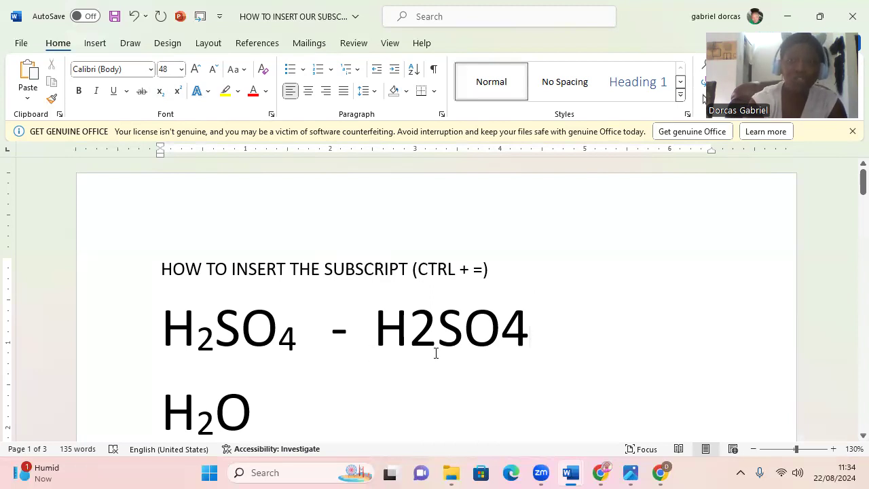
Format the 2 in the newly added H2SO4 as subscript using the Font dialog.
click(428, 330)
drag(428, 330, 417, 328)
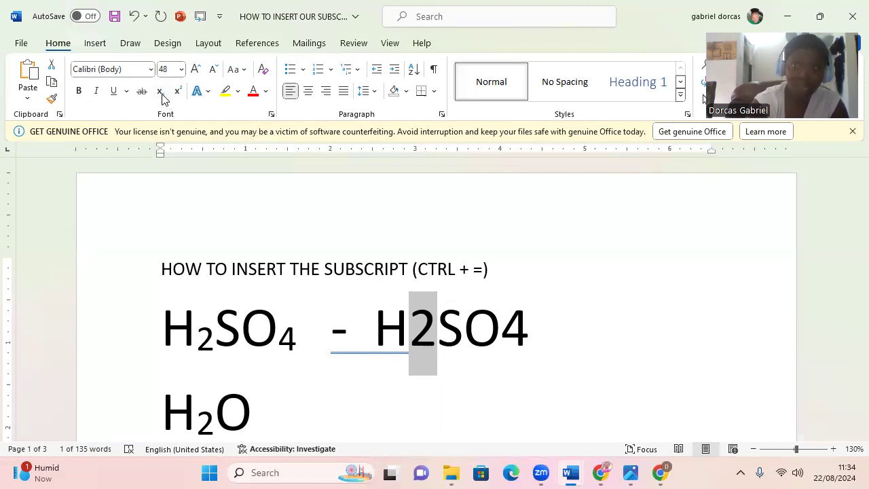
click(272, 116)
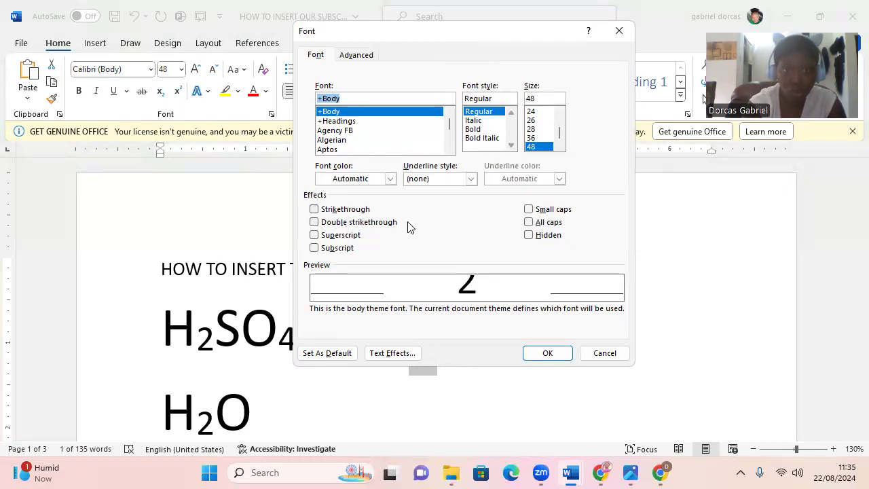
click(315, 247)
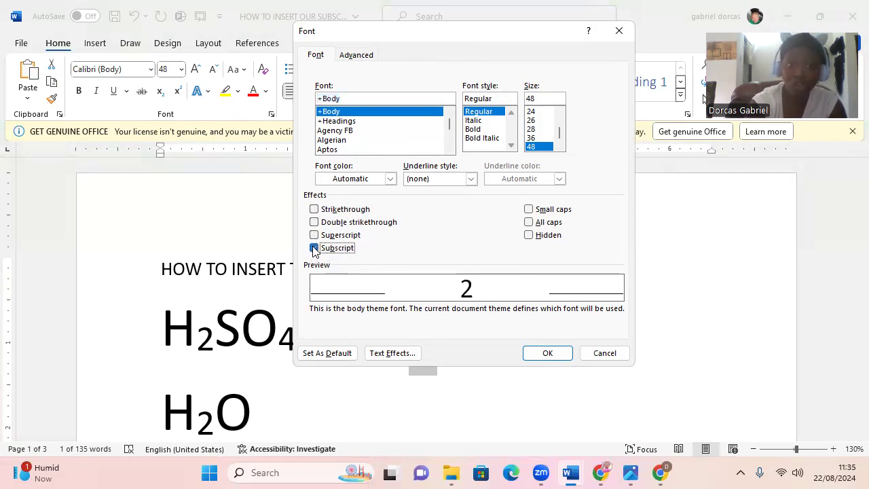
click(545, 354)
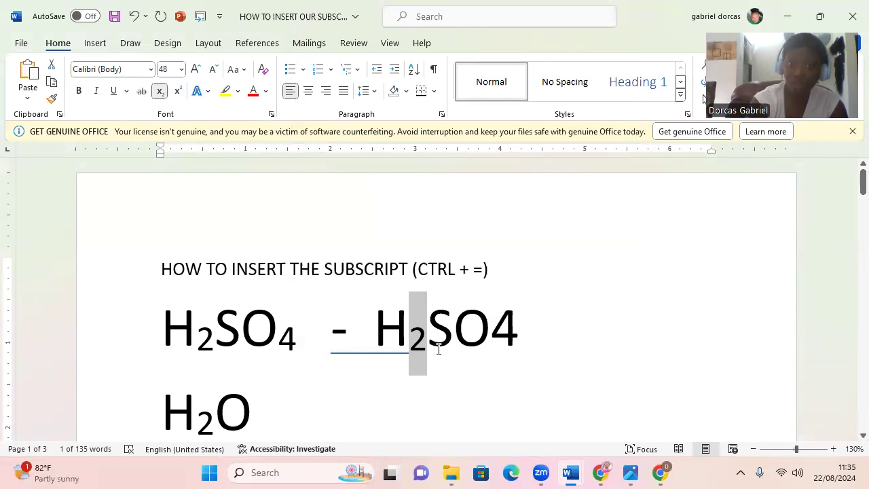
Apply the Subscript font effect to the 4 in the second H2SO4 through the Font dialog.
drag(520, 331, 498, 333)
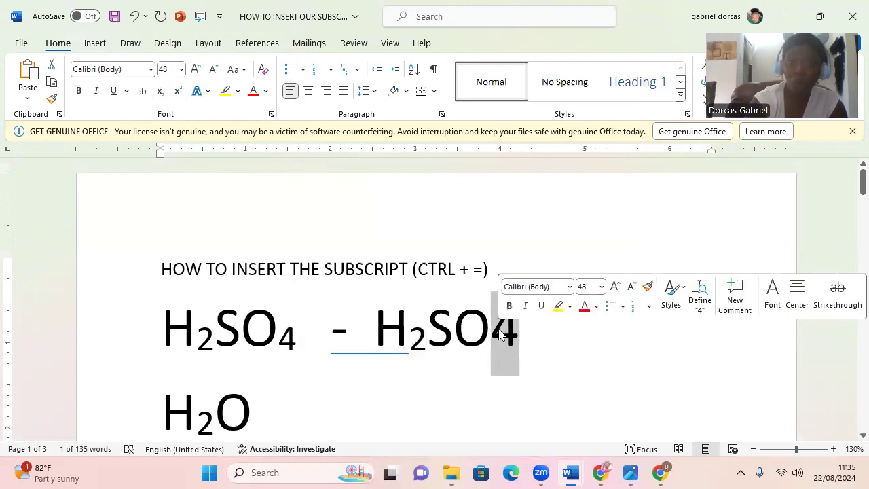
click(271, 114)
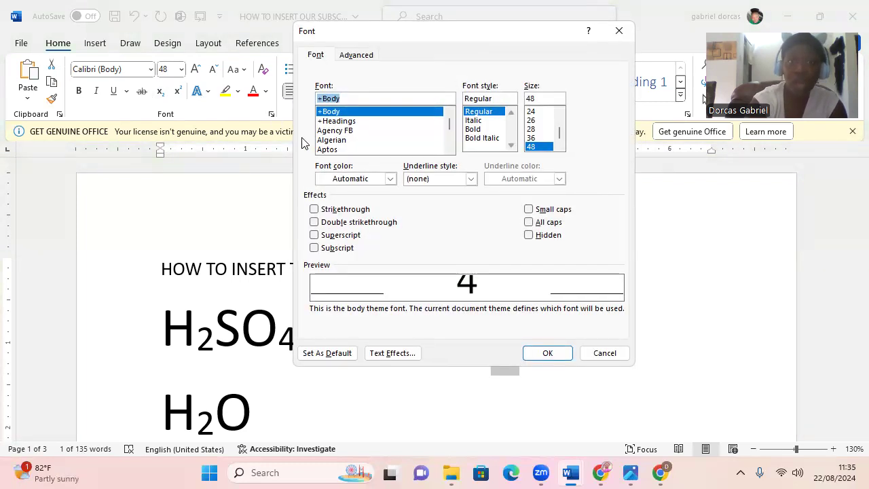
click(314, 247)
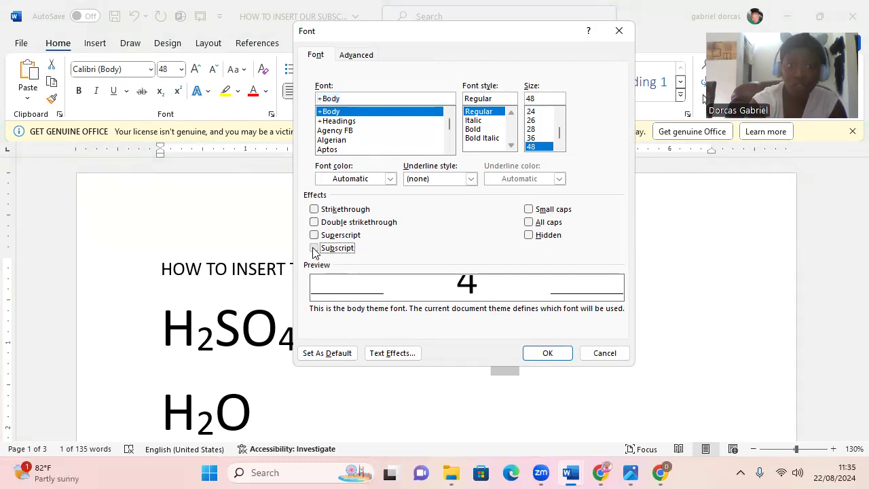
click(558, 354)
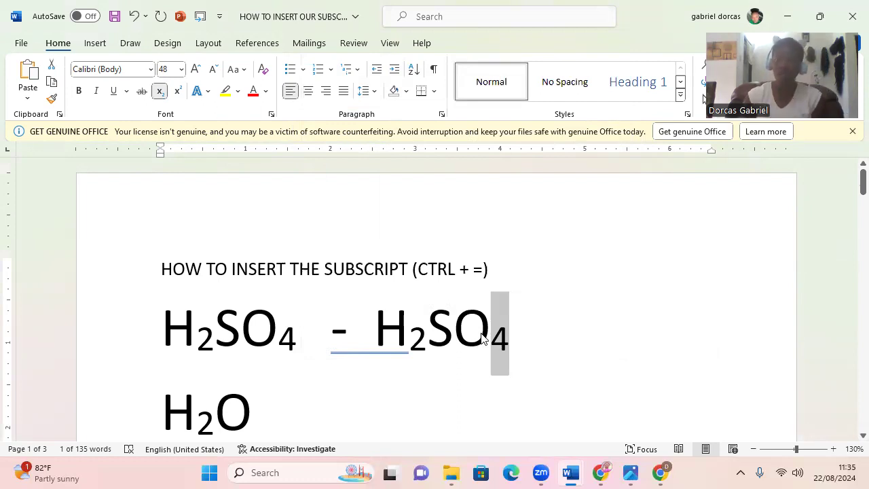
Add a tabbed dash followed by plain "H2O" after the existing H₂O formula.
click(307, 418)
key(Tab)
key(Tab)
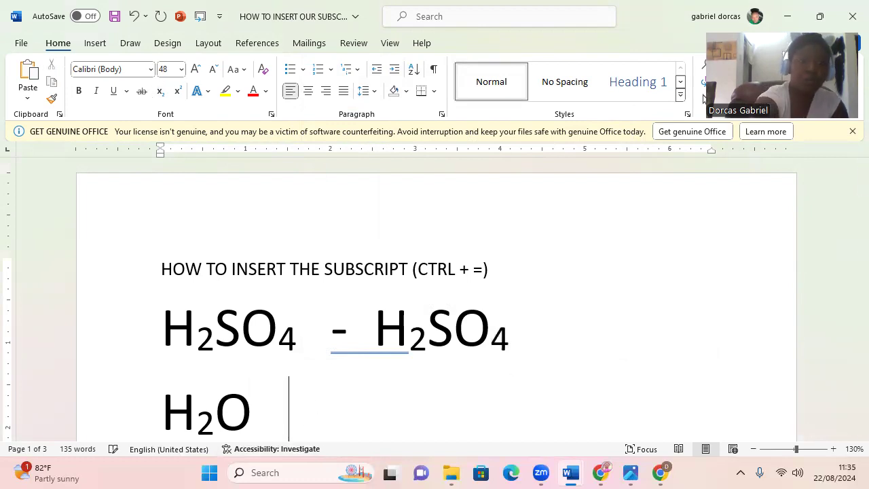
text(-  )
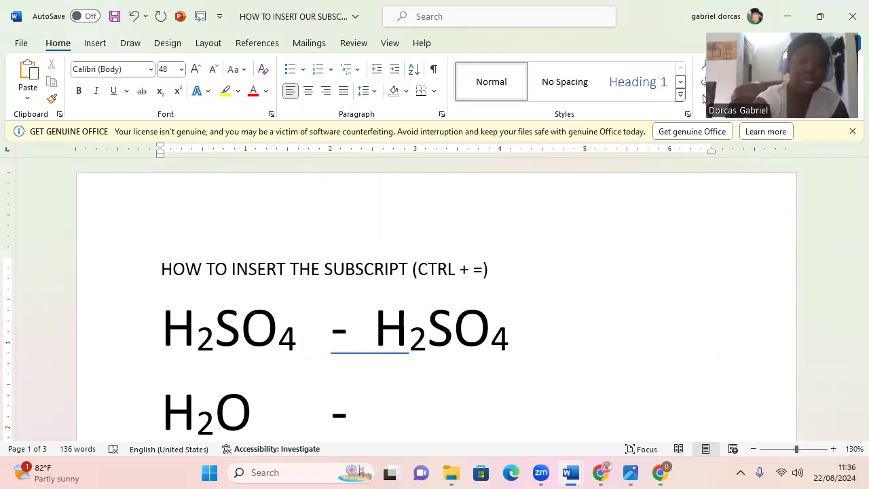
text(H2O)
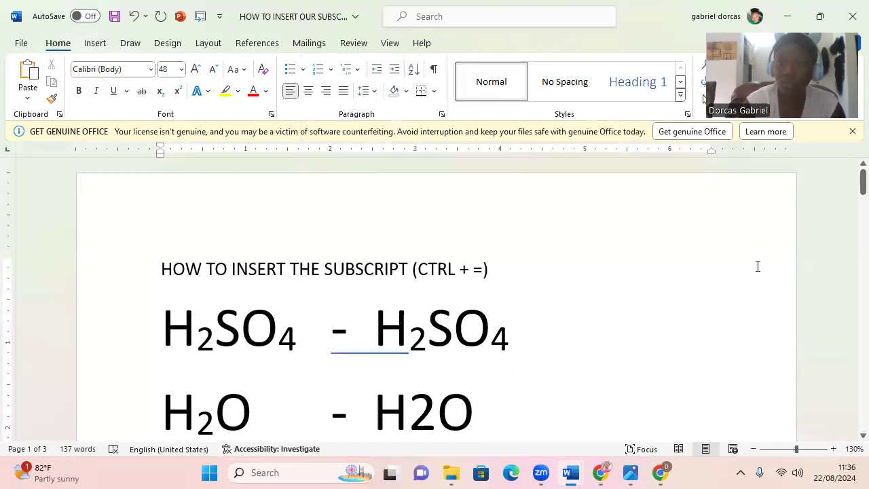
Format the 2 in the newly added H2O as subscript using the Font dialog.
scroll(847, 192, down, 2)
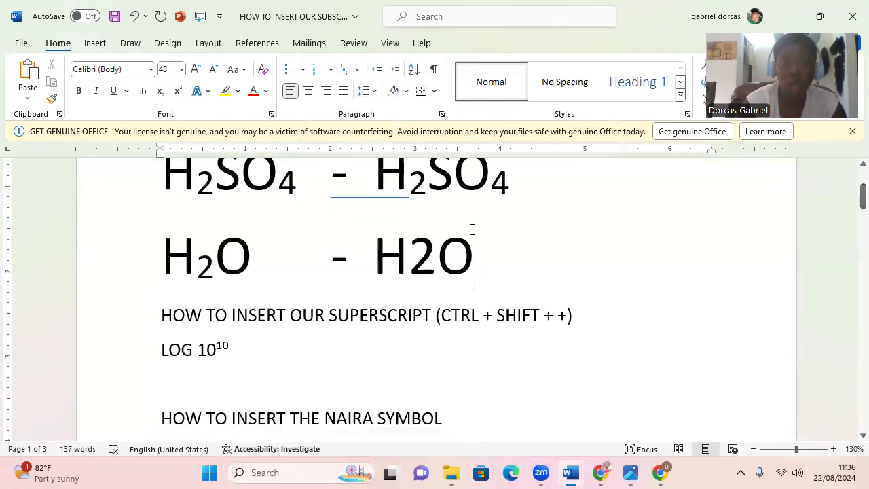
drag(437, 253, 416, 252)
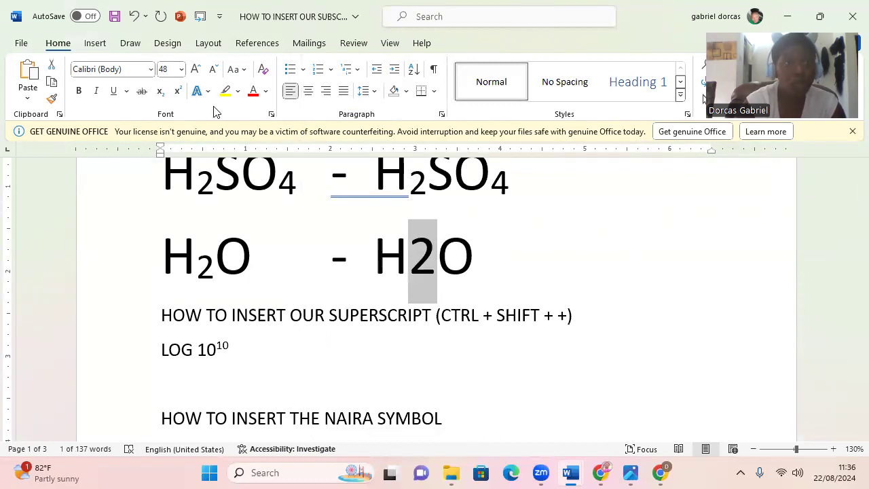
click(271, 114)
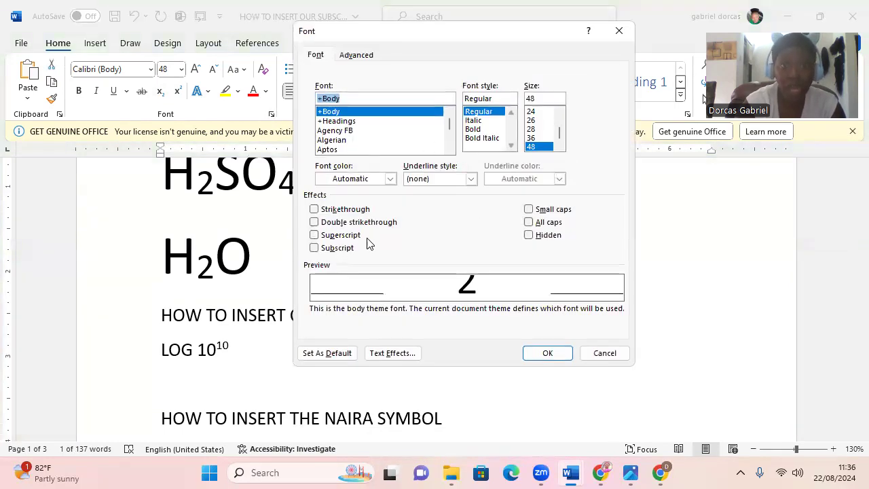
click(331, 249)
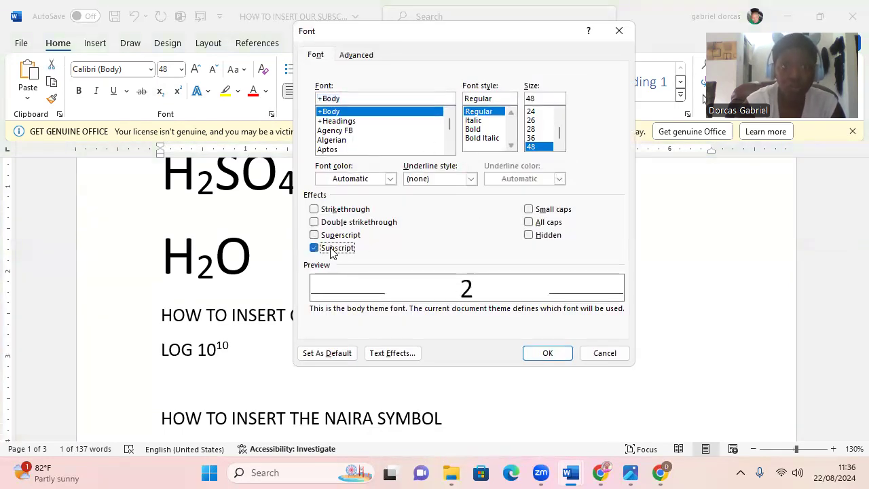
click(545, 353)
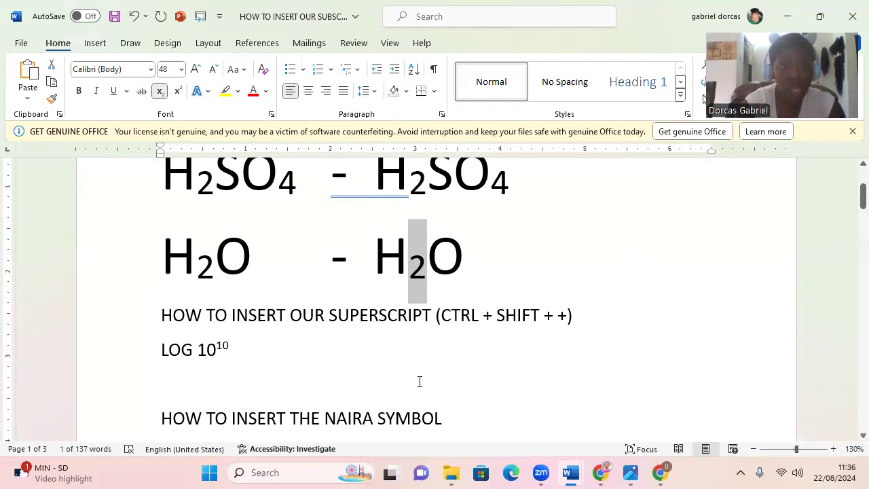
Replace "OUR" with "THE" in the superscript heading.
click(326, 317)
key(BackSpace)
key(BackSpace)
key(BackSpace)
text(THE)
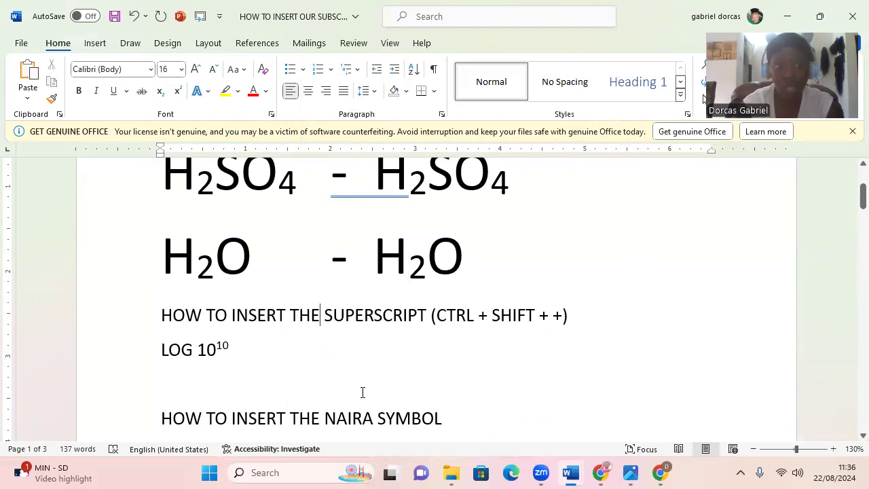
Add a tabbed dash followed by plain "LOG1010" after the LOG 10¹⁰ example under the superscript heading.
click(230, 350)
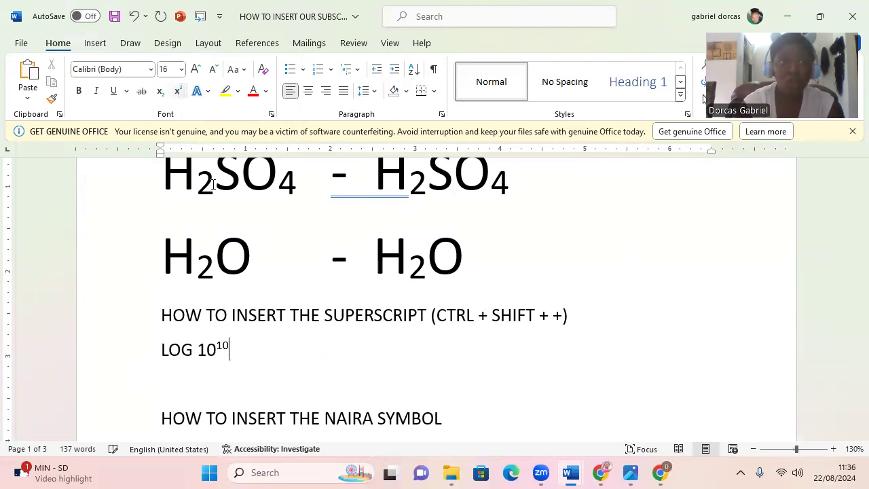
key(Tab)
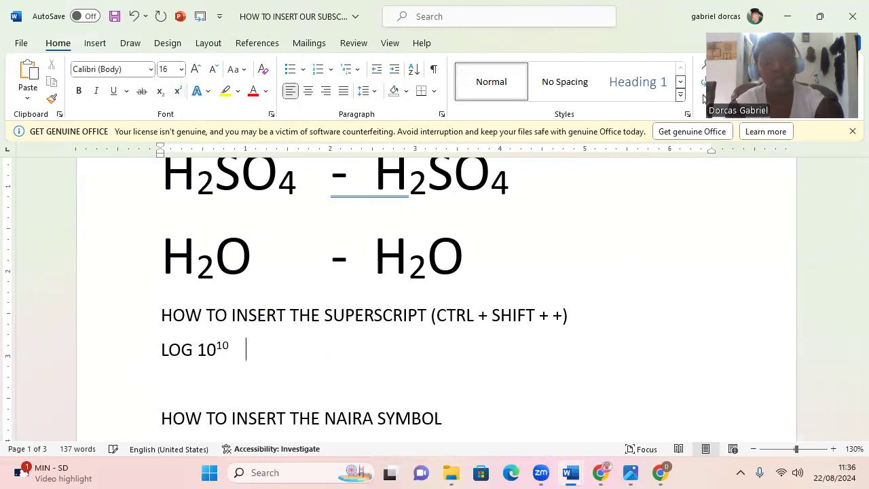
text(-)
key(Tab)
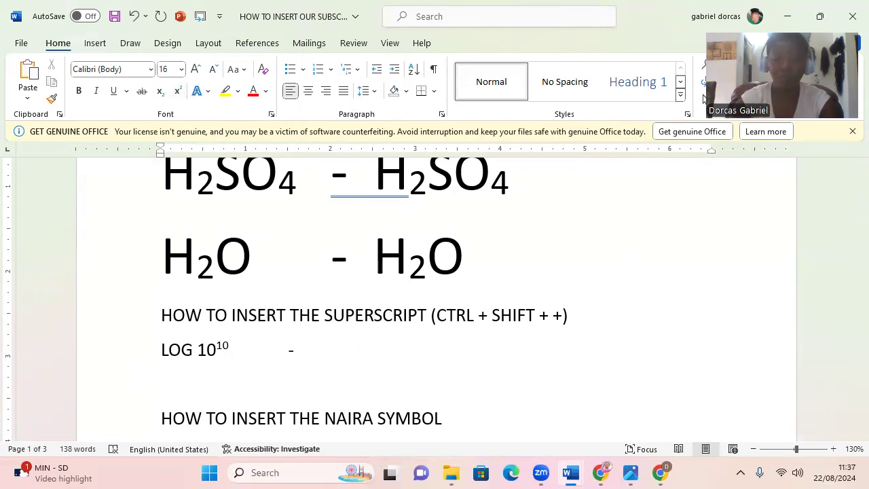
text(LOG)
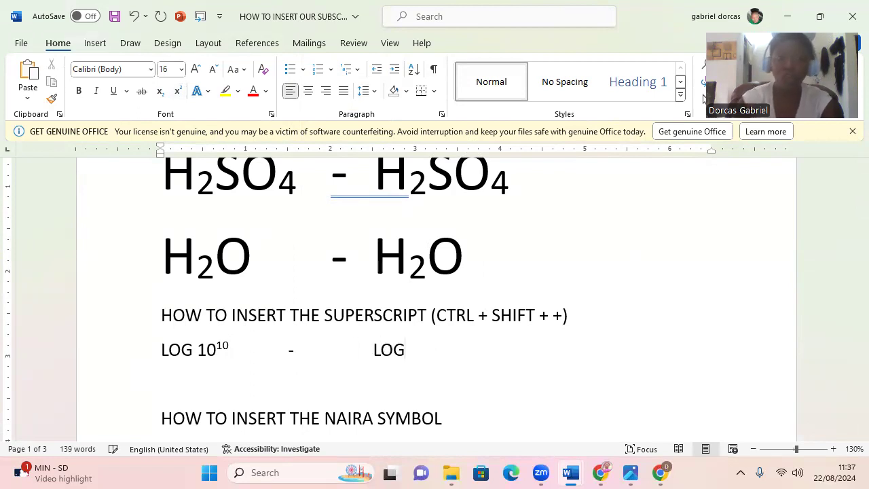
text(101)
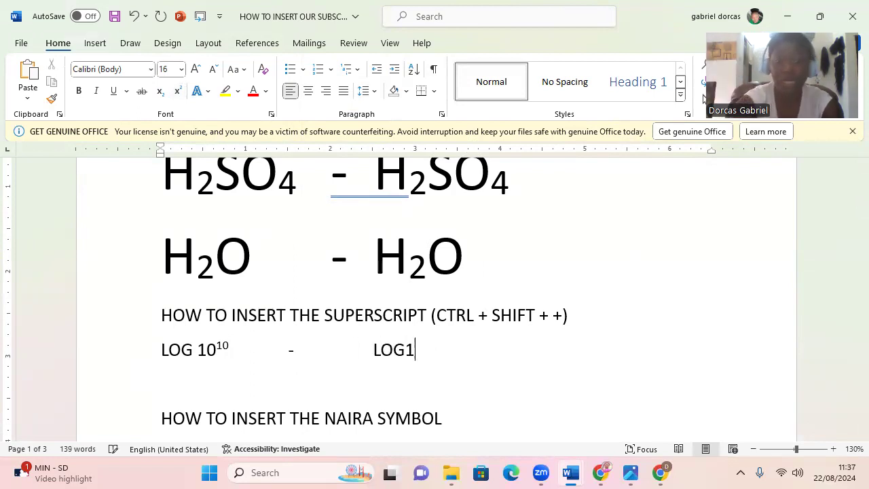
text(0)
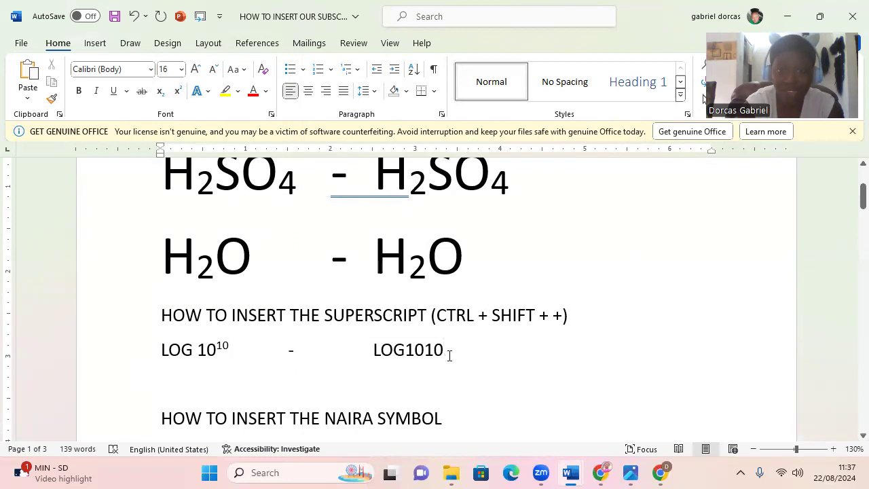
Format the last "10" of the newly added LOG1010 as superscript using the Font dialog.
drag(444, 353, 427, 357)
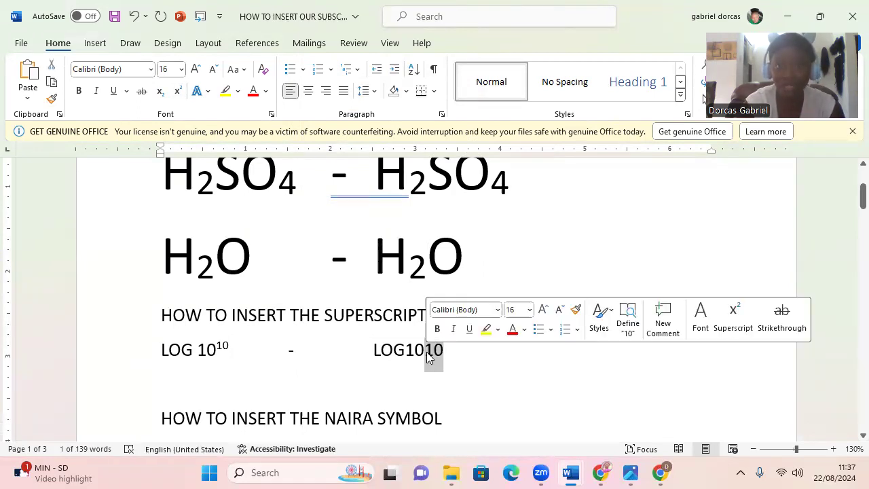
click(271, 115)
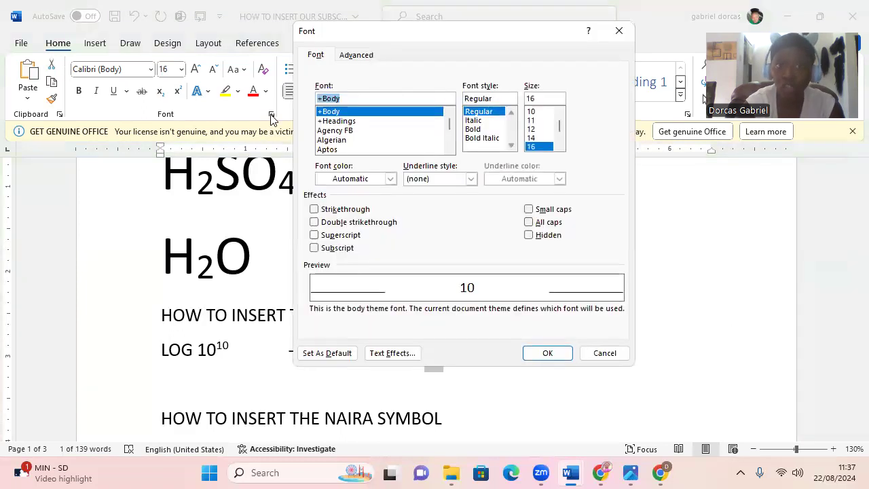
click(335, 236)
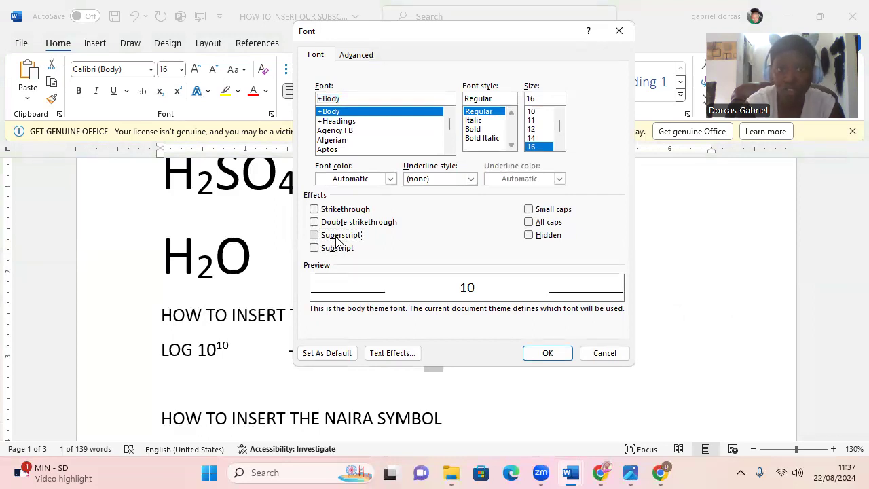
click(547, 353)
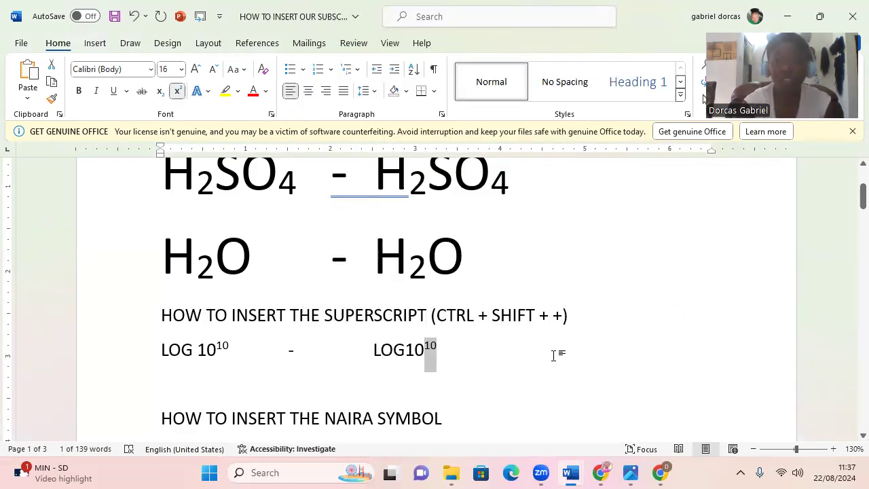
Add a new line reading "LOG52" below the LOG 10¹⁰ example line.
click(465, 345)
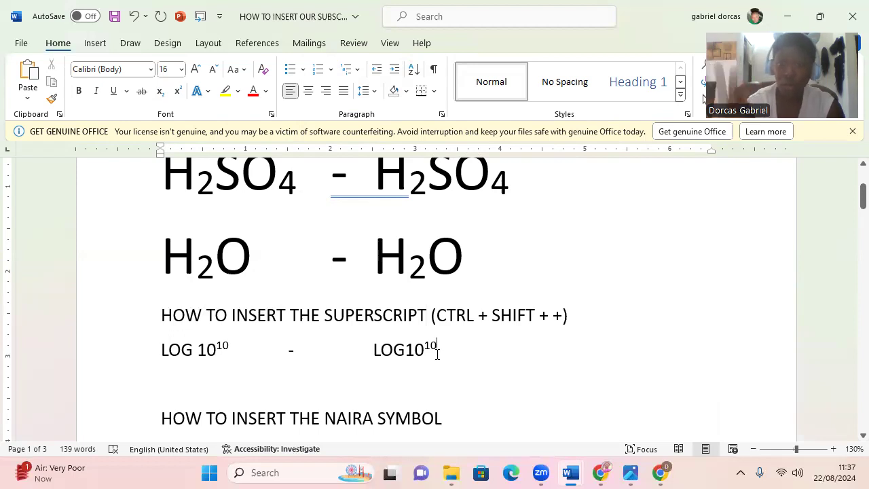
key(Return)
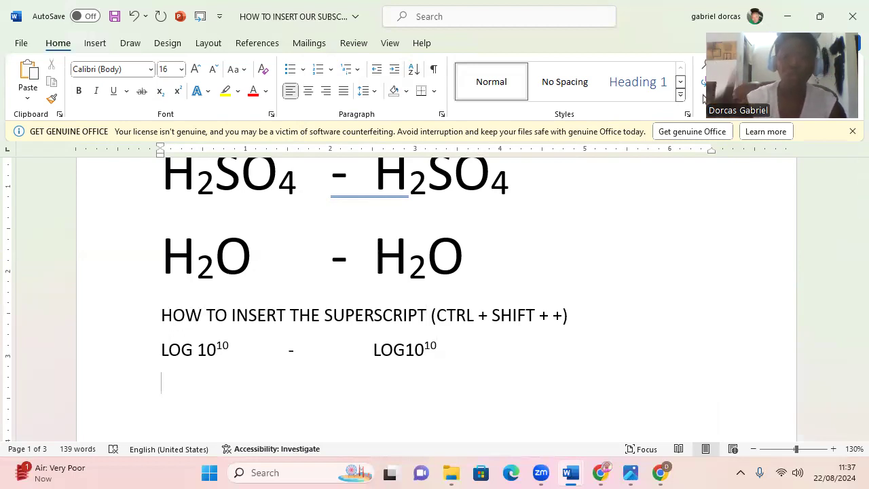
text(LOG)
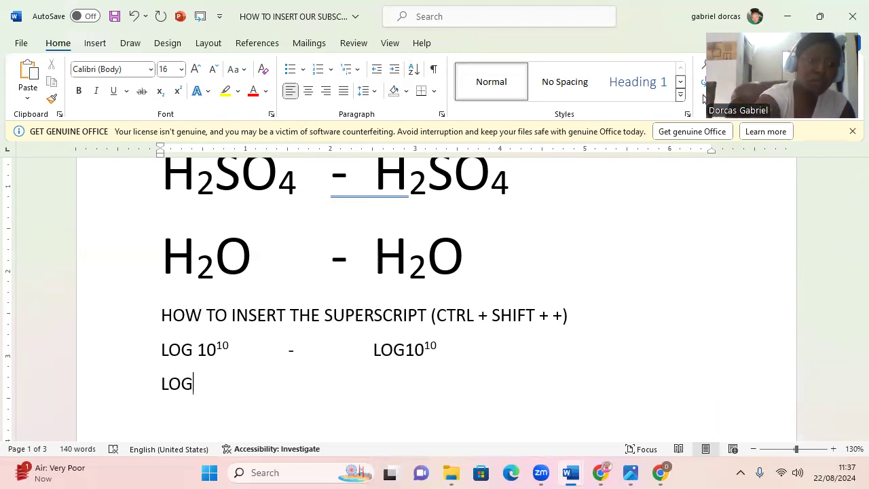
text(52)
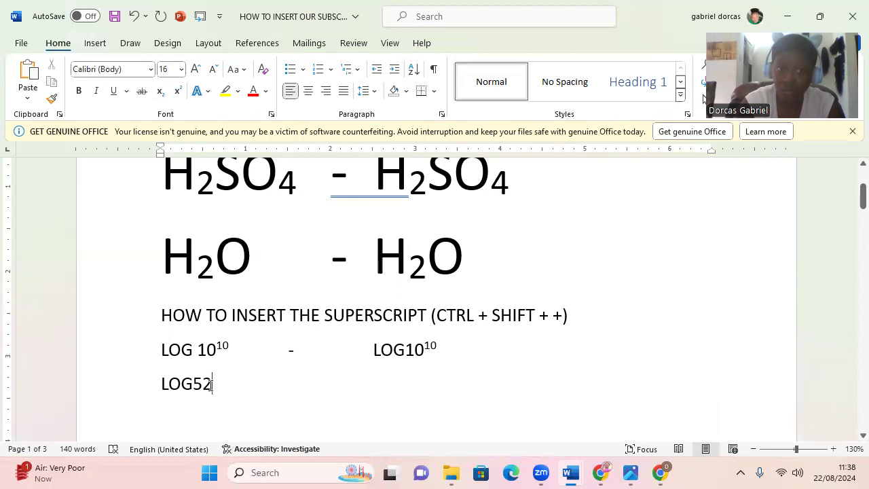
Format the 2 in LOG52 as superscript with the Superscript command.
drag(212, 385, 203, 386)
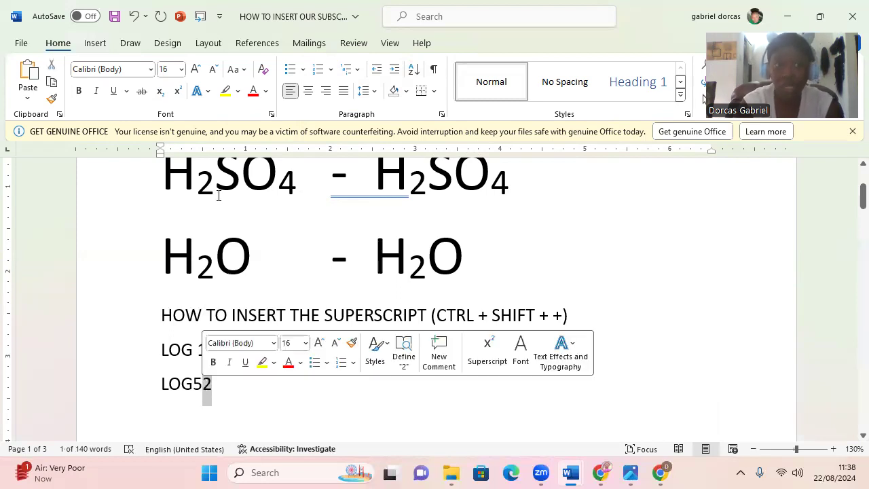
click(177, 95)
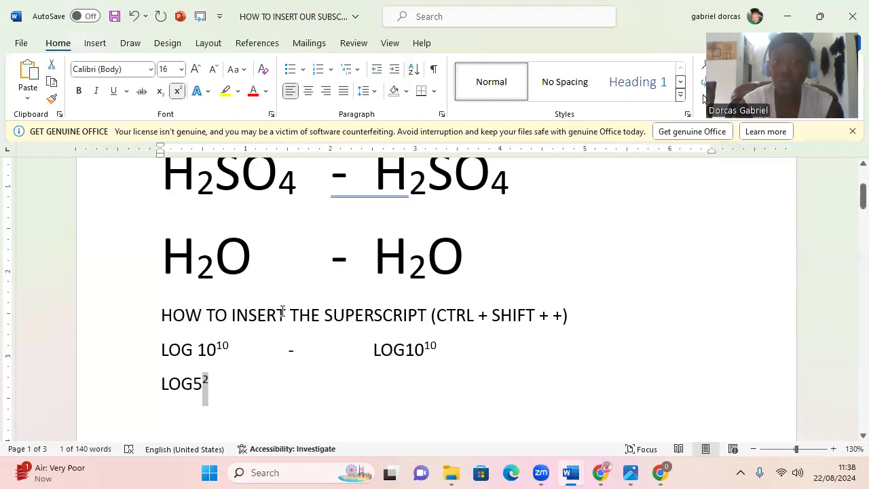
click(215, 388)
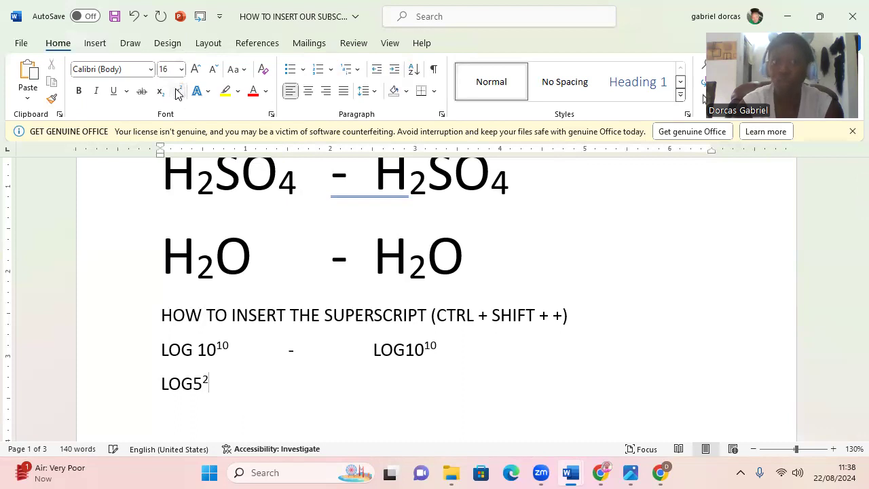
click(273, 355)
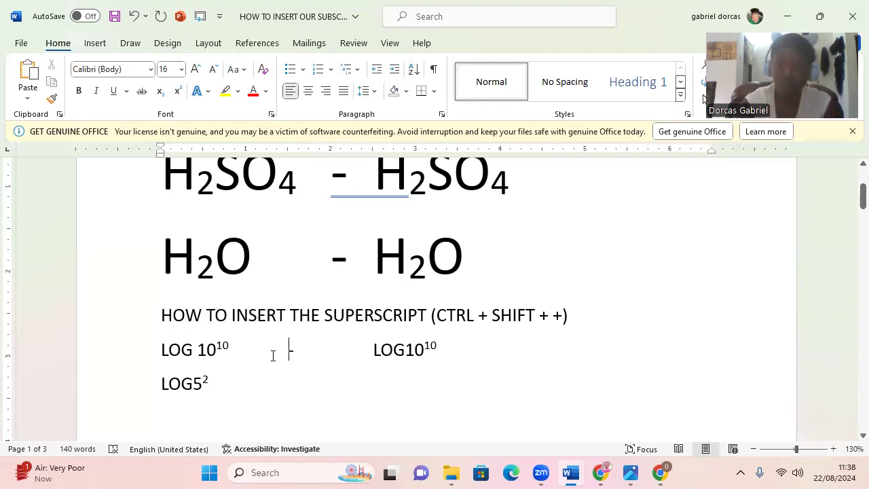
Enter "N15,000,000" on the blank line below the naira symbol heading.
drag(862, 200, 848, 218)
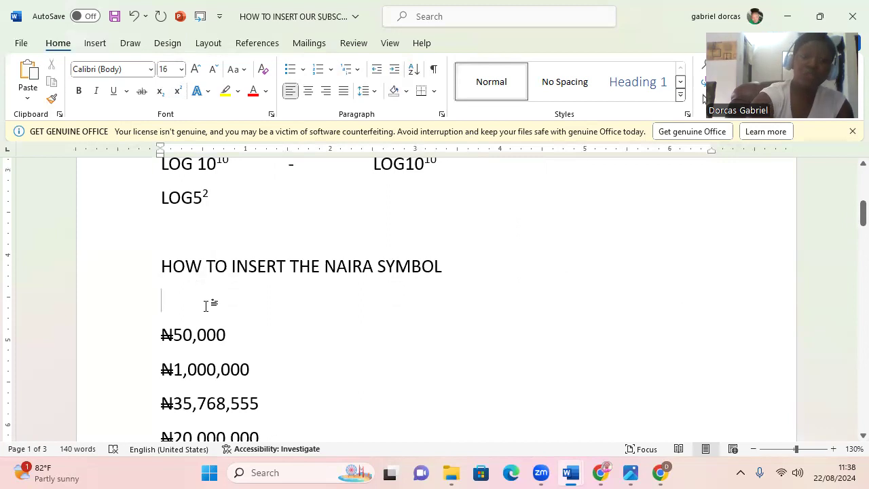
text(N)
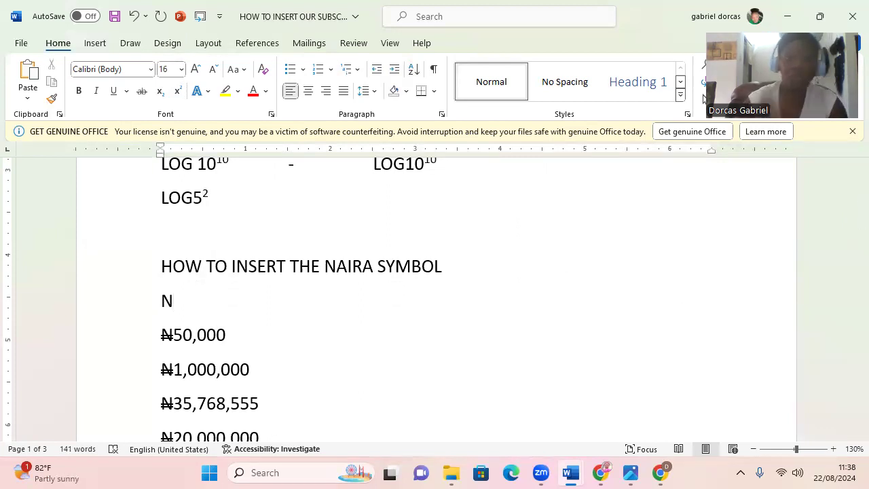
text(15,000)
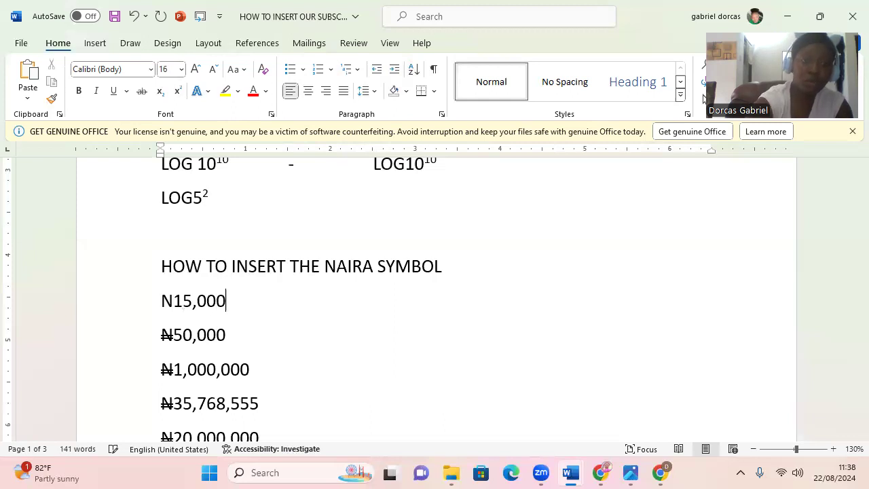
text(,000)
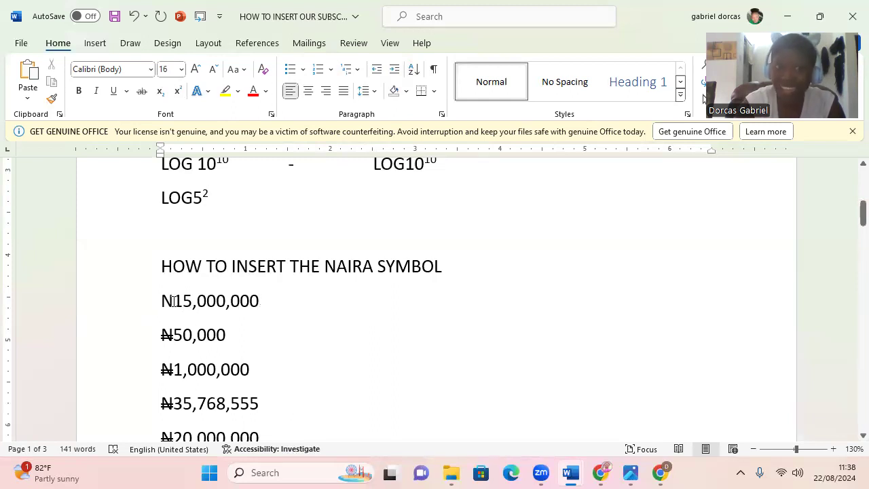
Turn the N of N15,000,000 into a naira symbol by applying Double strikethrough in the Font dialog.
drag(173, 301, 161, 304)
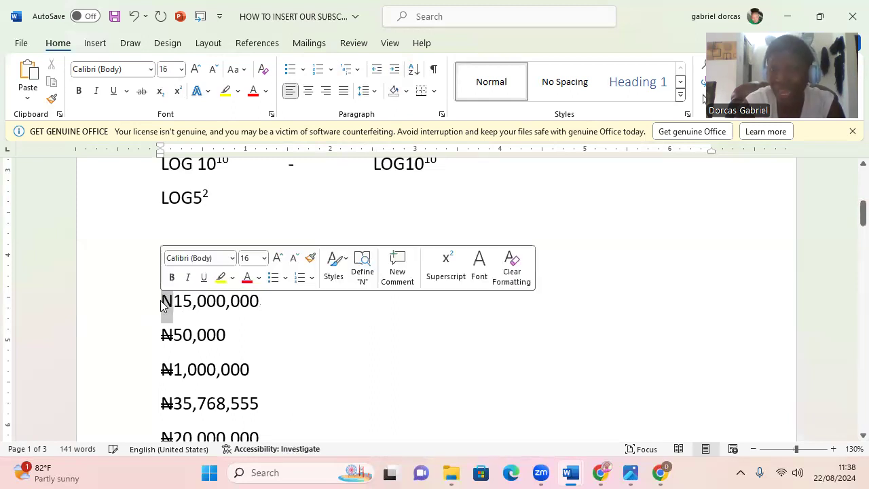
click(271, 115)
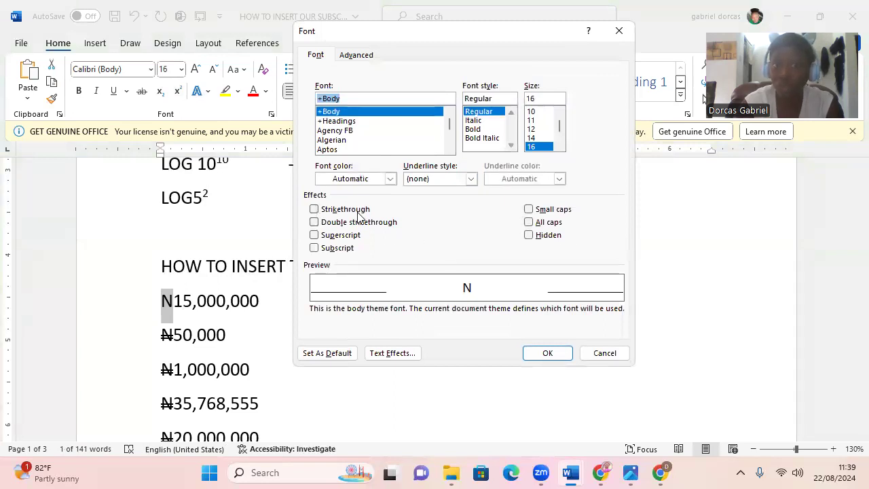
click(314, 209)
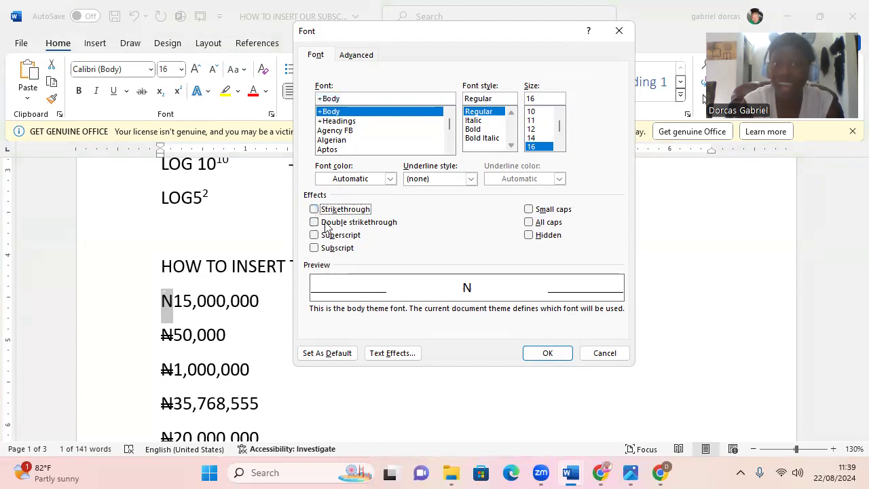
click(314, 222)
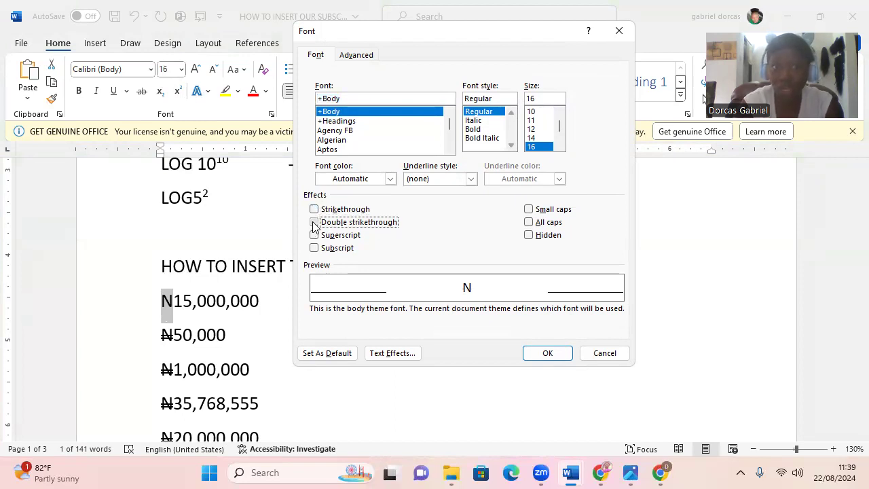
click(549, 354)
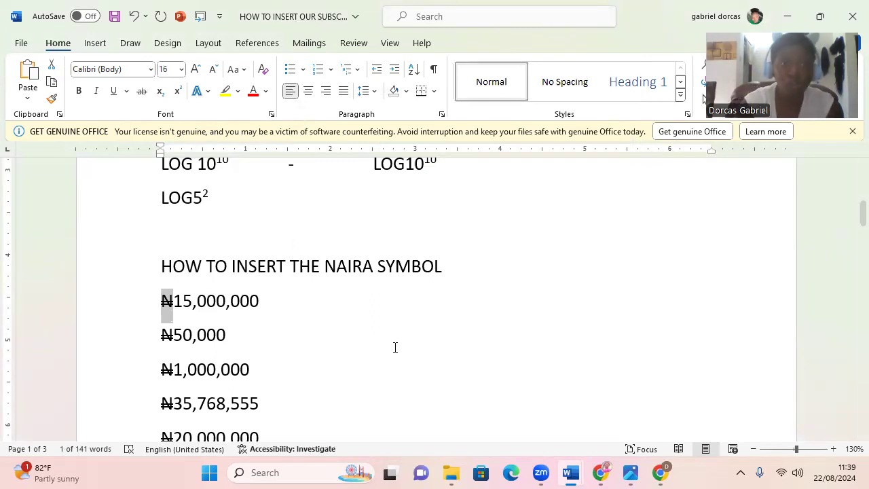
click(195, 285)
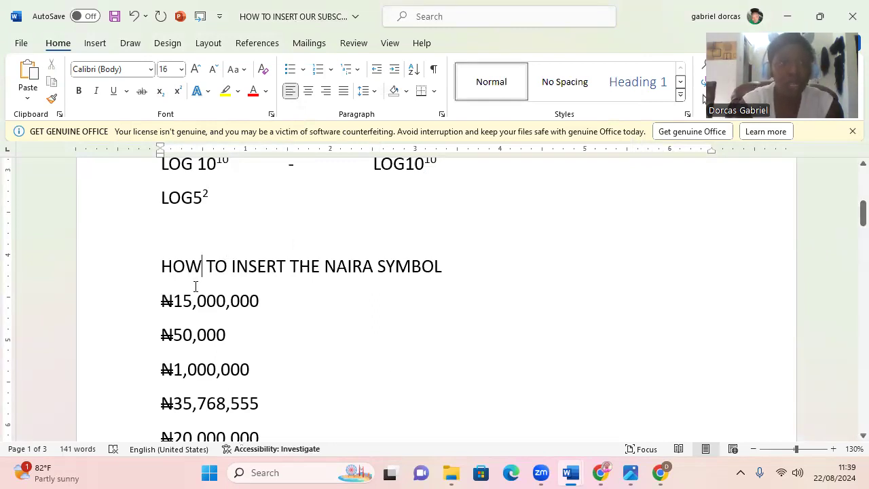
Insert a new line reading "N1,048,576" directly below the naira symbol heading.
click(453, 260)
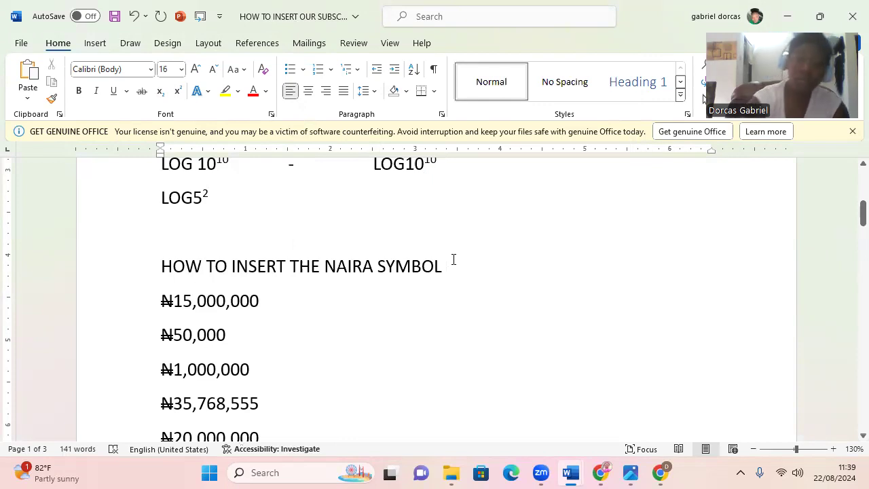
key(Return)
text(N1,048,)
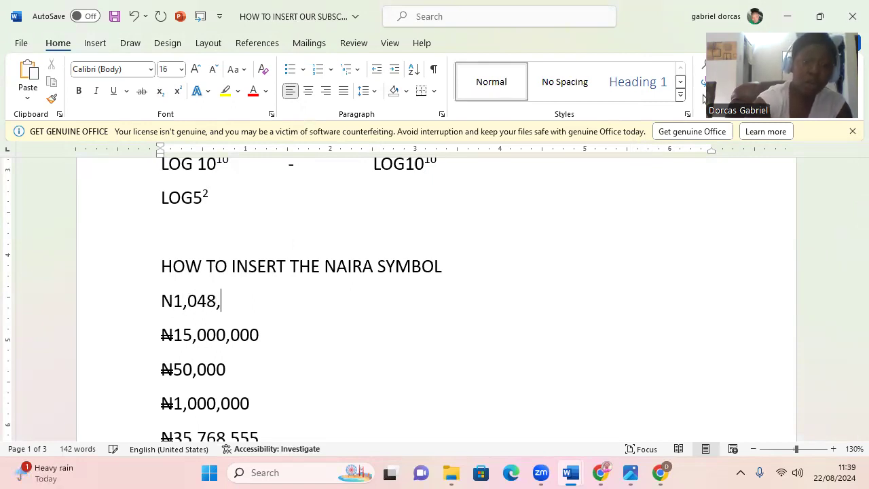
text(576)
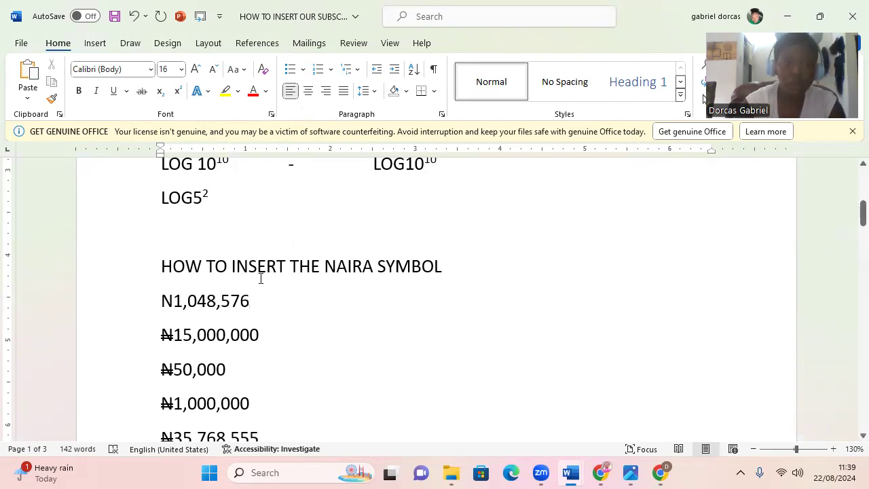
Turn the N of N1,048,576 into a naira symbol by applying Double strikethrough in the Font dialog.
drag(173, 303, 161, 307)
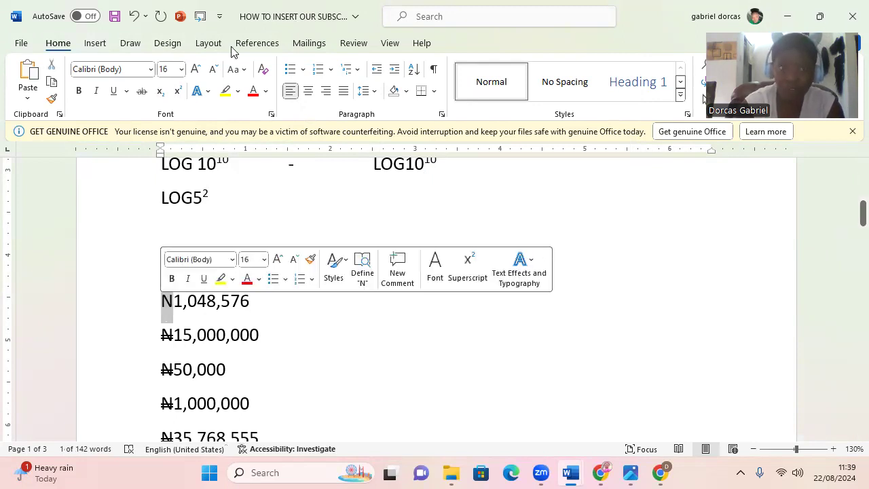
click(271, 114)
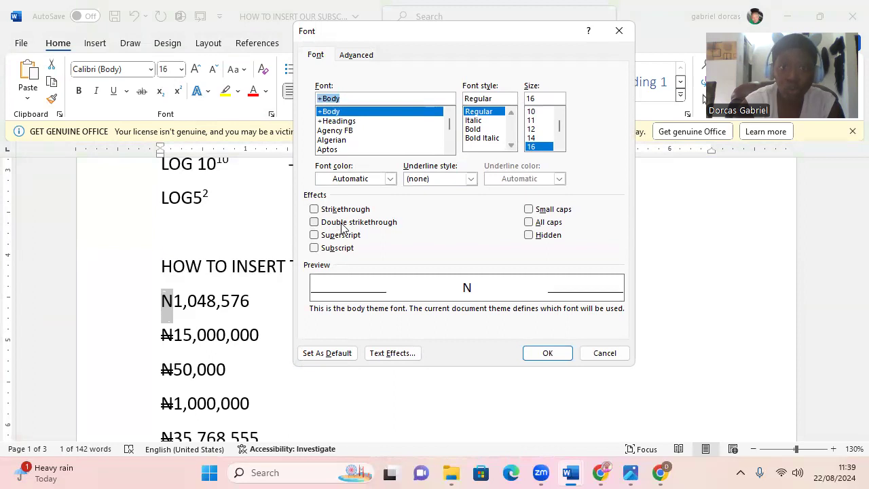
click(315, 226)
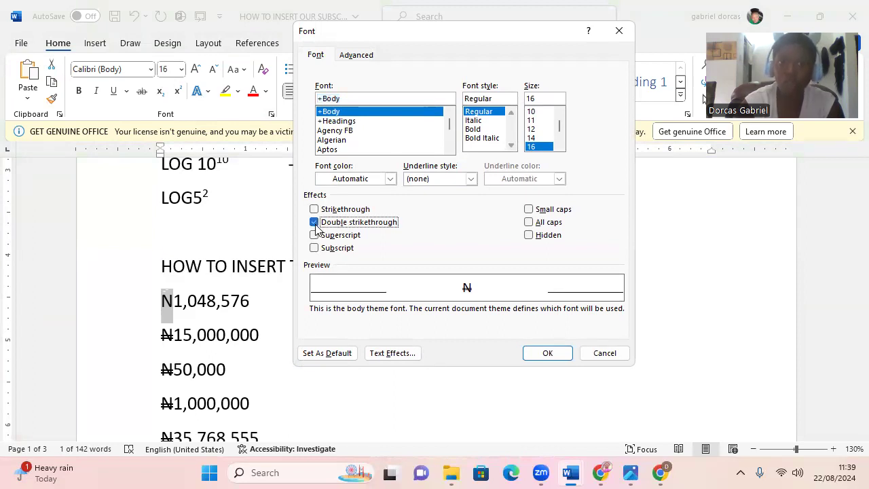
click(548, 353)
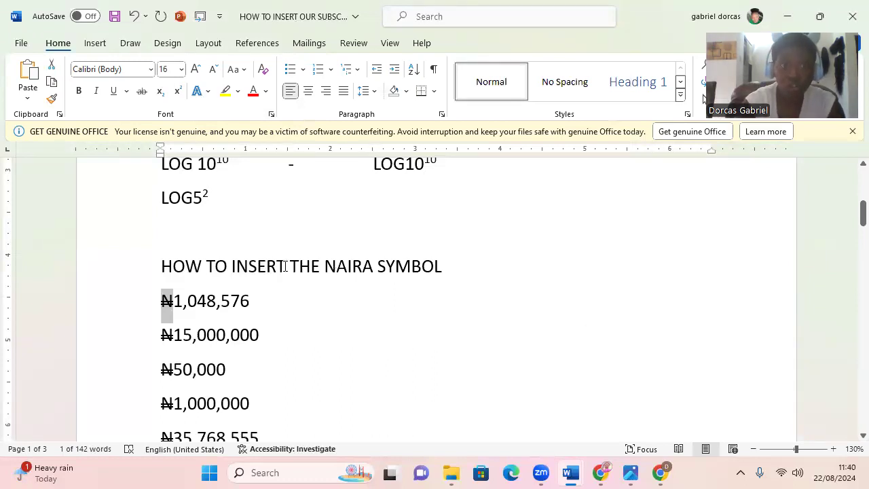
click(264, 292)
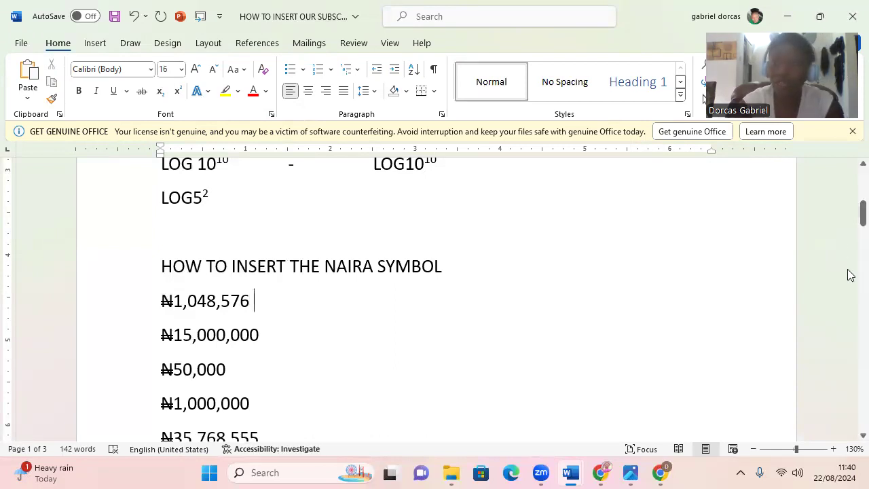
Examine the almighty formula in the document, view the reference image ALMIGHTY FORMULA.png in Photos, and return to Word.
drag(847, 220, 848, 243)
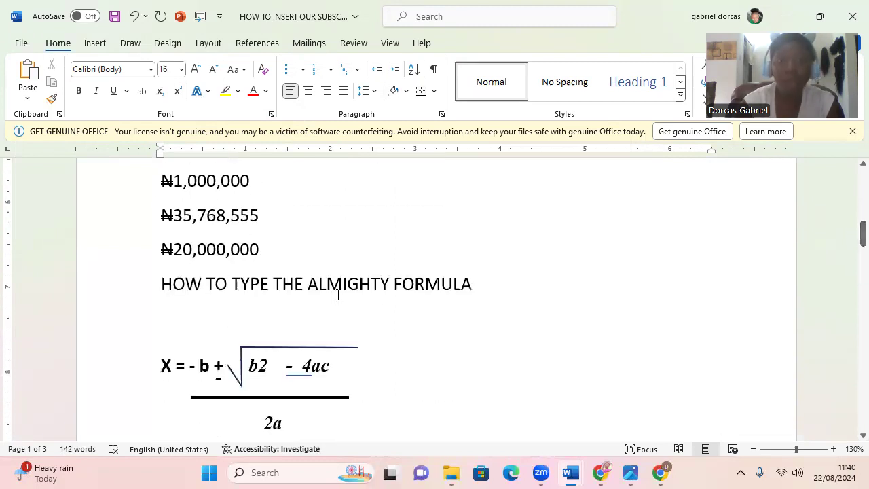
drag(847, 241, 847, 249)
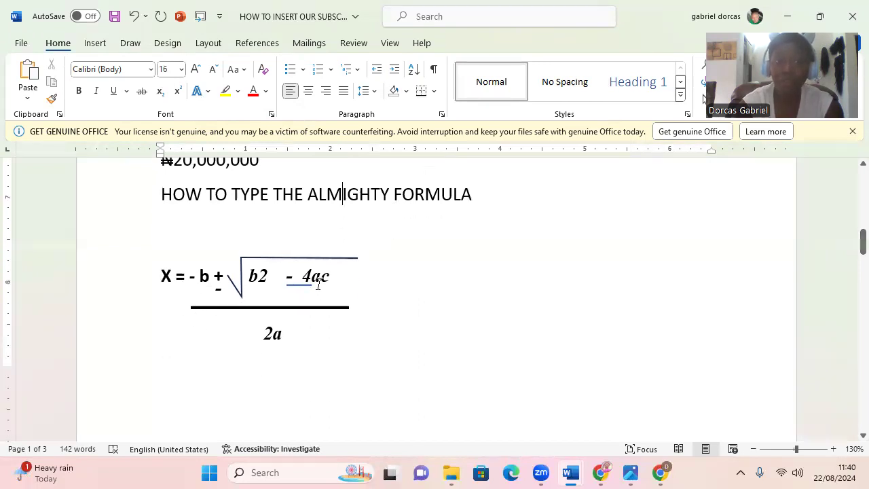
mouse_move(630, 473)
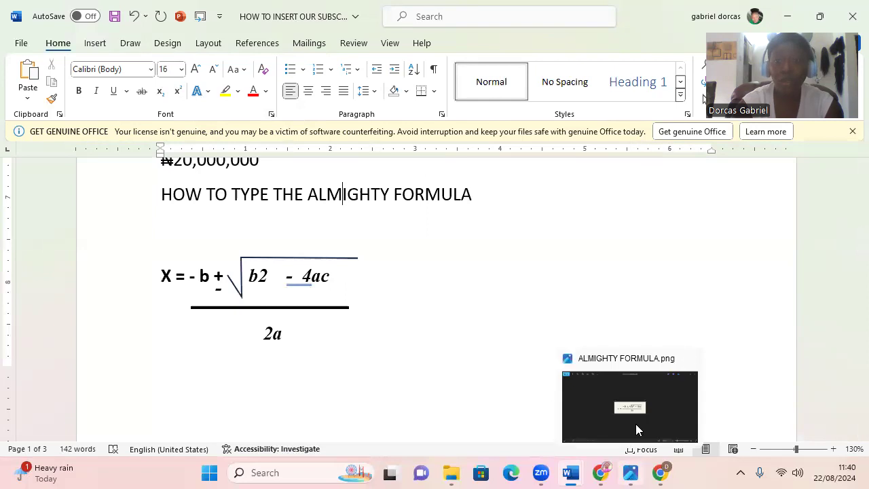
click(635, 428)
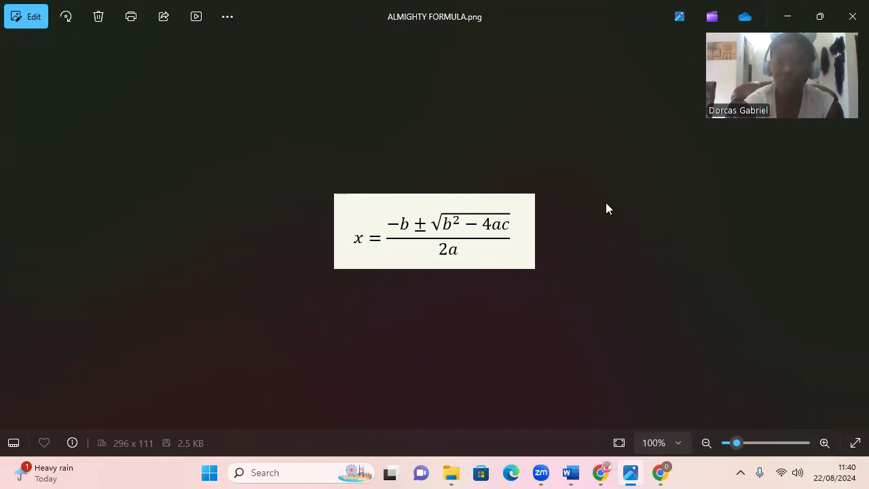
mouse_move(573, 473)
click(612, 445)
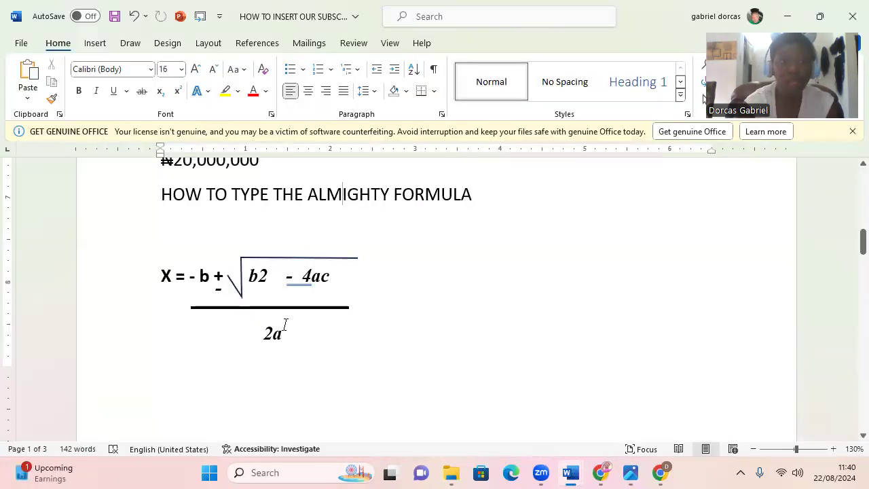
Insert a page break in front of the formula's 2a line.
click(169, 376)
key(ctrl+Return)
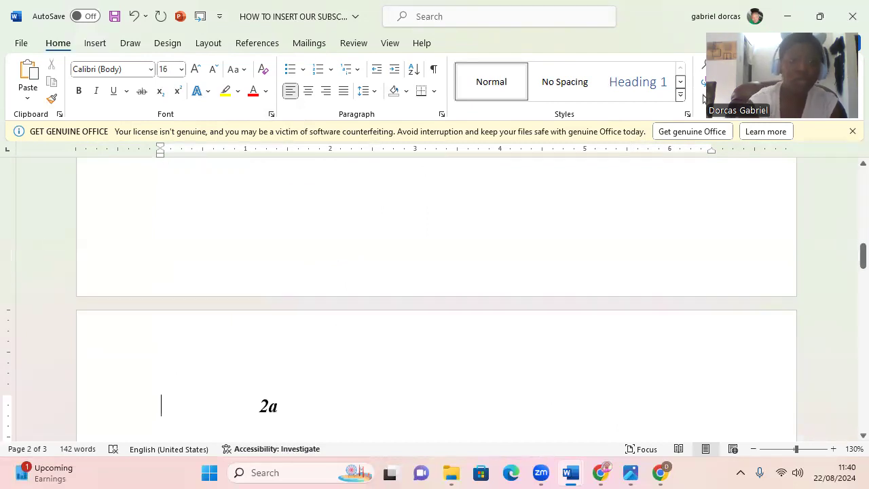
key(BackSpace)
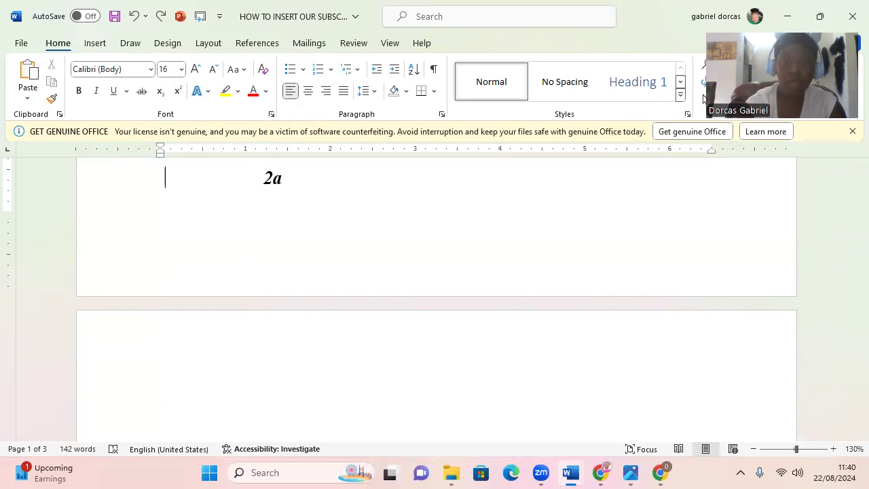
key(ctrl+Return)
Delete the leading spaces and the 2a text from the start of the new page.
key(Delete)
key(Delete)
key(Delete)
key(Delete)
key(Delete)
key(Delete)
key(Delete)
key(Delete)
key(Delete)
key(Delete)
key(Delete)
key(Delete)
key(Delete)
key(Delete)
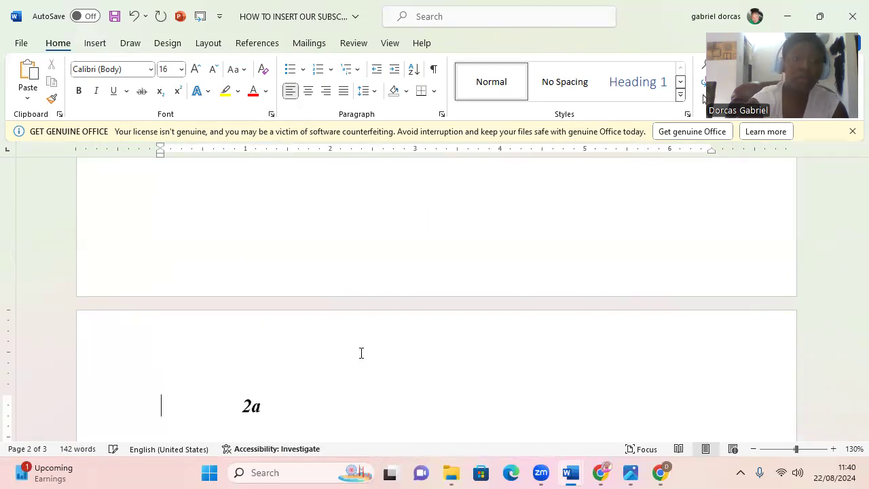
key(Delete)
key(Delete)
key(Delete)
key(Delete)
key(Delete)
key(Delete)
key(Delete)
key(Delete)
key(Delete)
key(Delete)
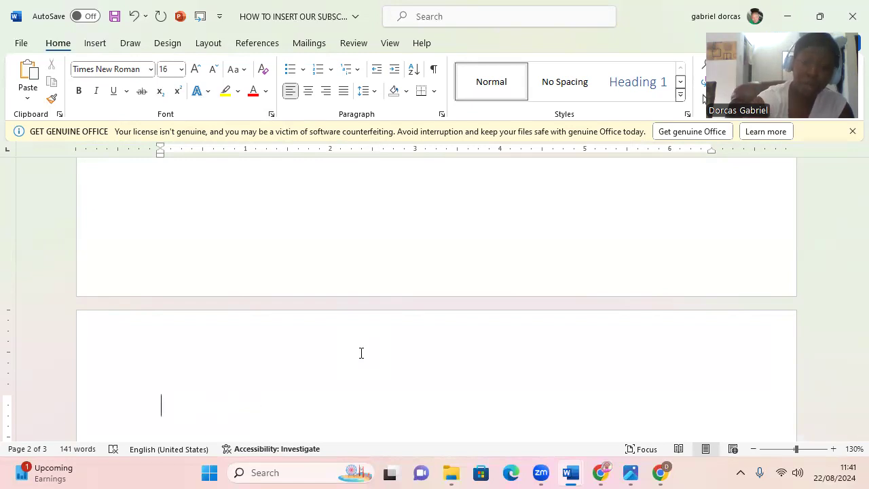
Enter the beginning of the formula, "X = - b +", with tab spacing on both sides of the equals sign.
text(X)
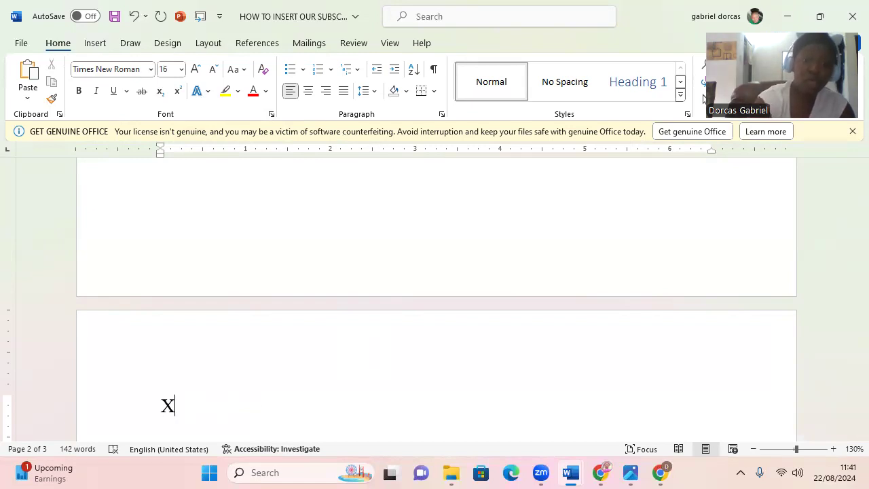
key(Tab)
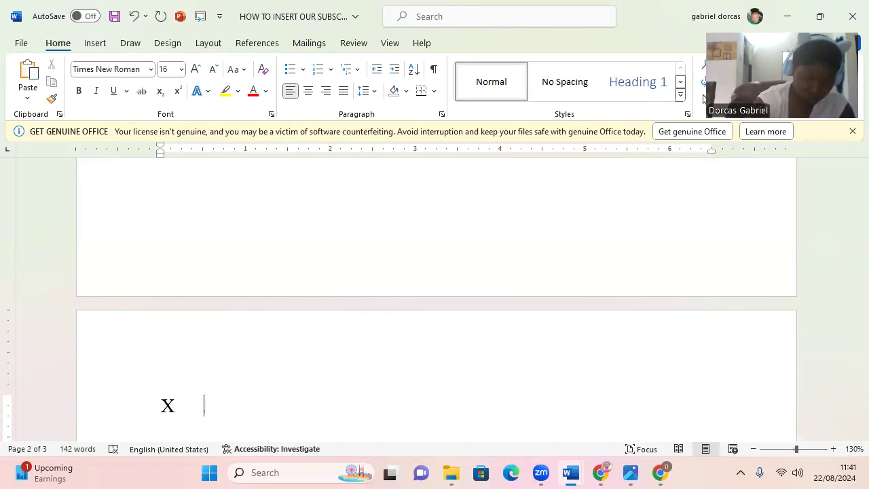
text(=)
key(Tab)
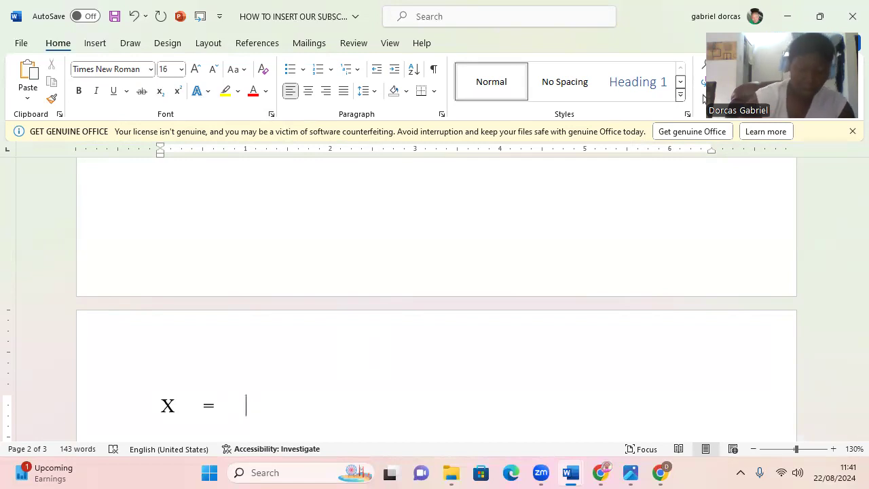
text(-)
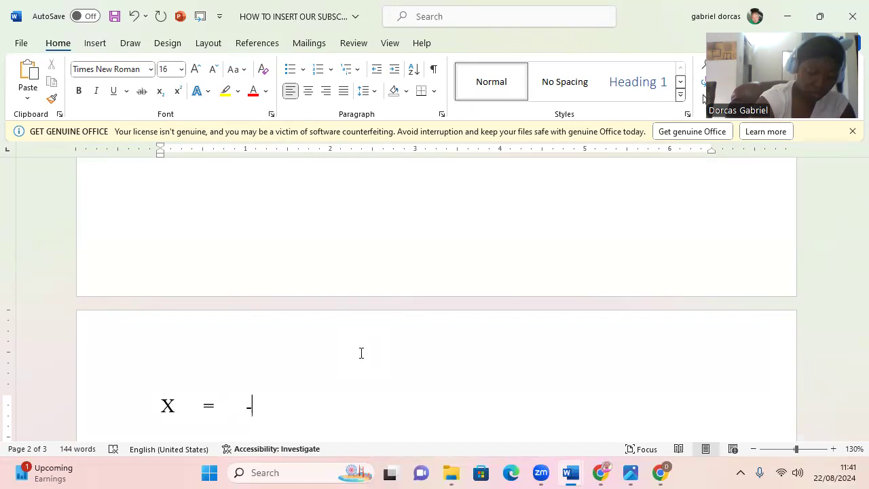
text(b)
key(BackSpace)
text(b)
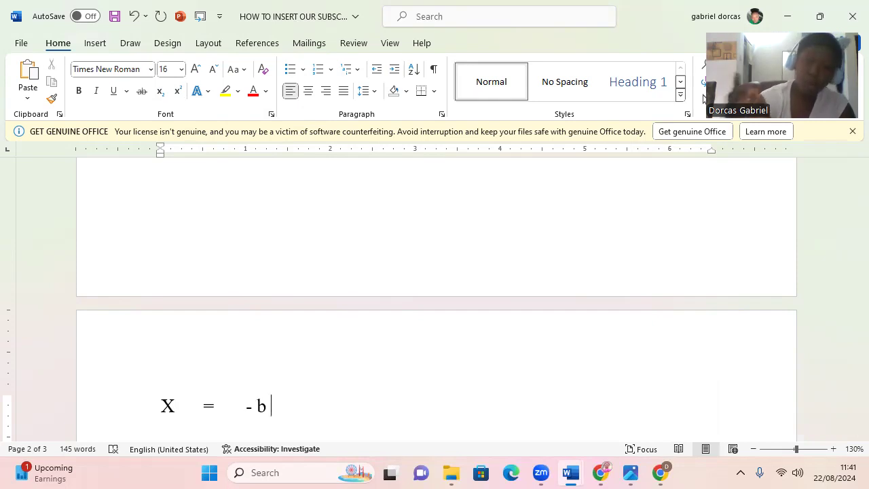
text( +)
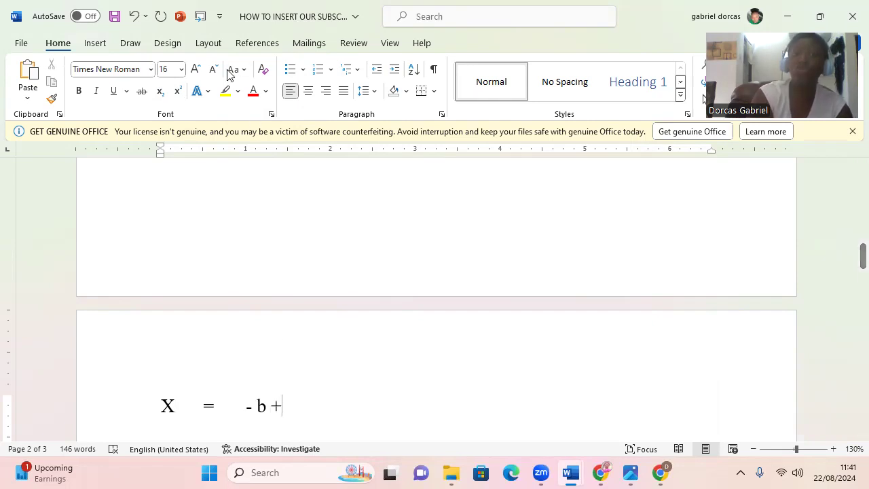
Draw a small text box just below the plus sign and enlarge it to hold a character.
click(95, 44)
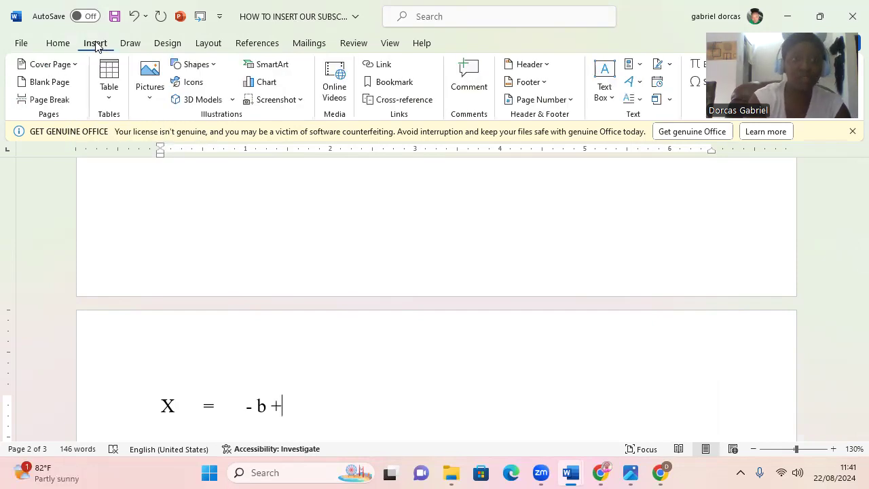
click(197, 65)
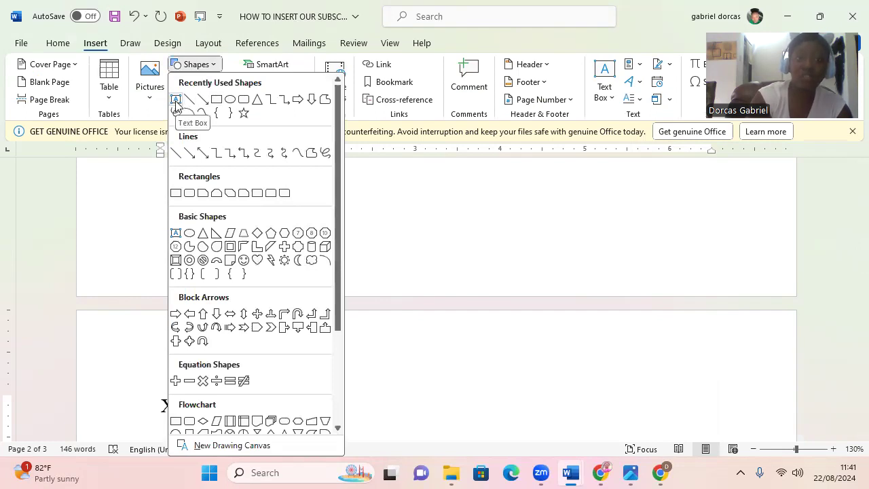
click(177, 102)
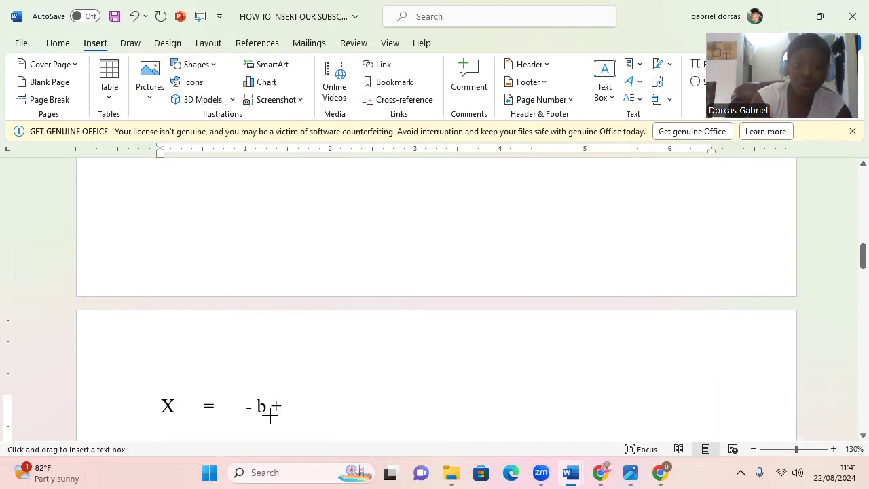
drag(271, 415, 297, 433)
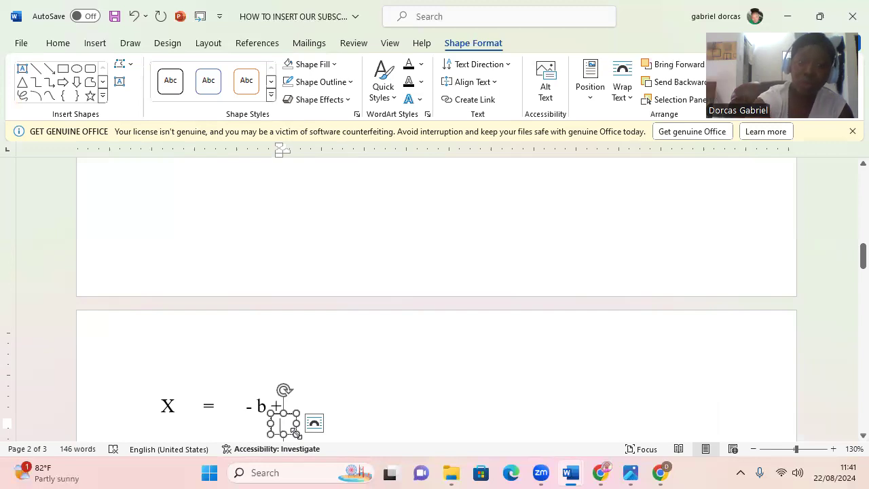
drag(270, 433, 252, 442)
drag(296, 409, 311, 410)
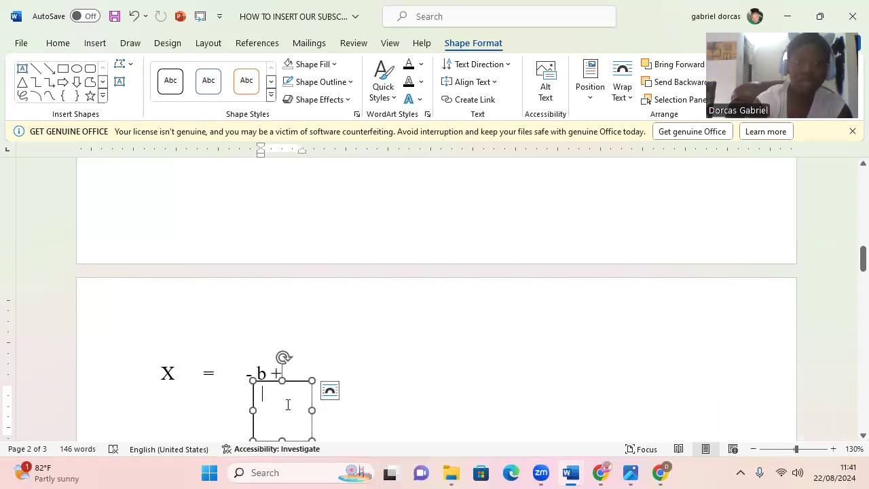
Enter a minus sign in the text box and set its font size to 20.
text(-)
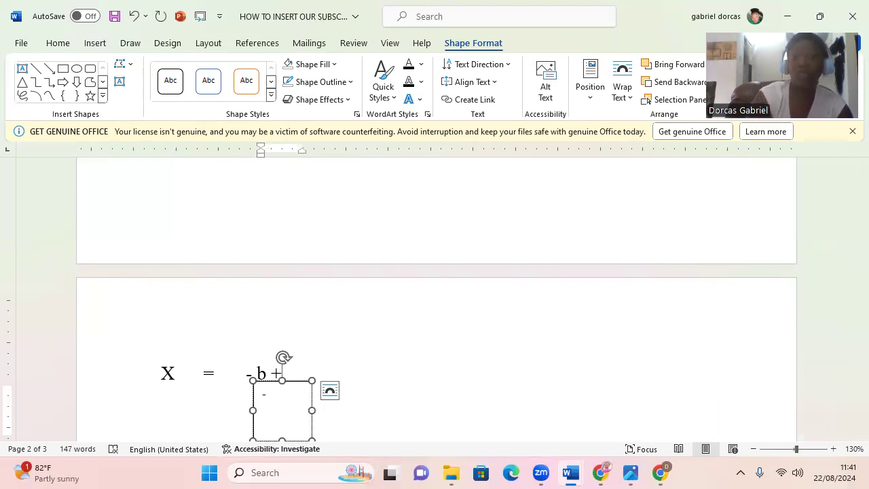
drag(266, 394, 255, 391)
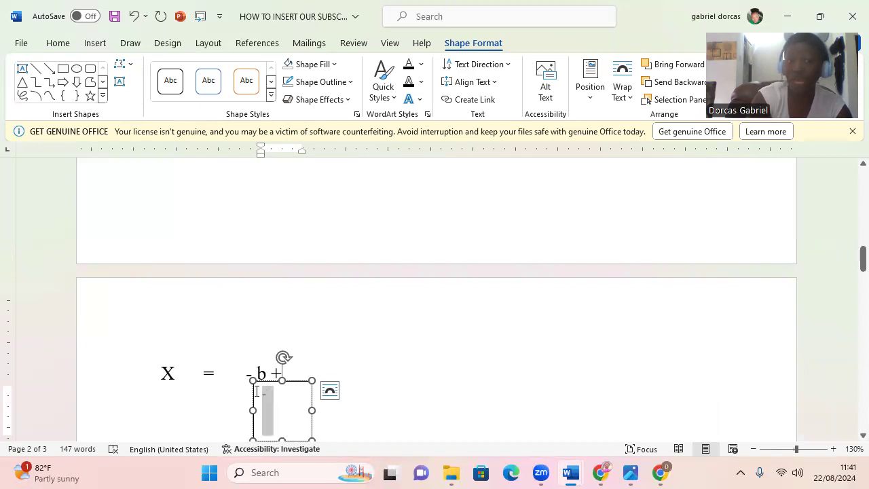
click(58, 44)
click(181, 70)
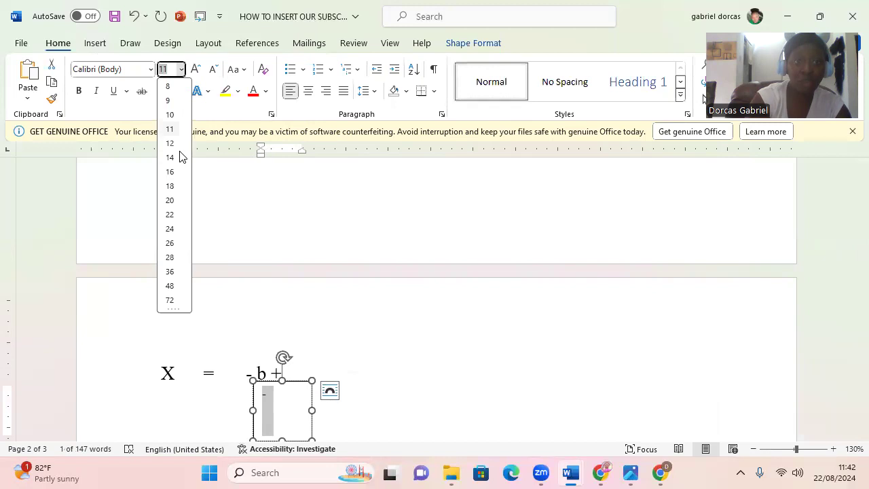
click(170, 200)
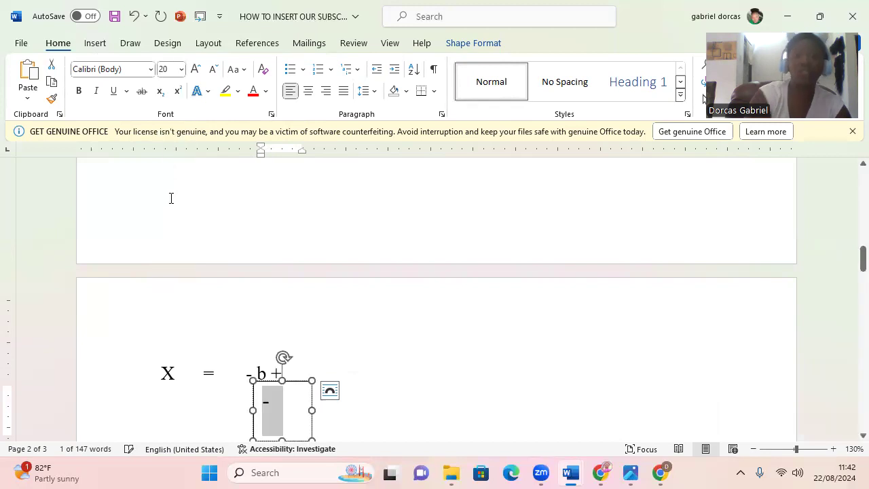
click(303, 386)
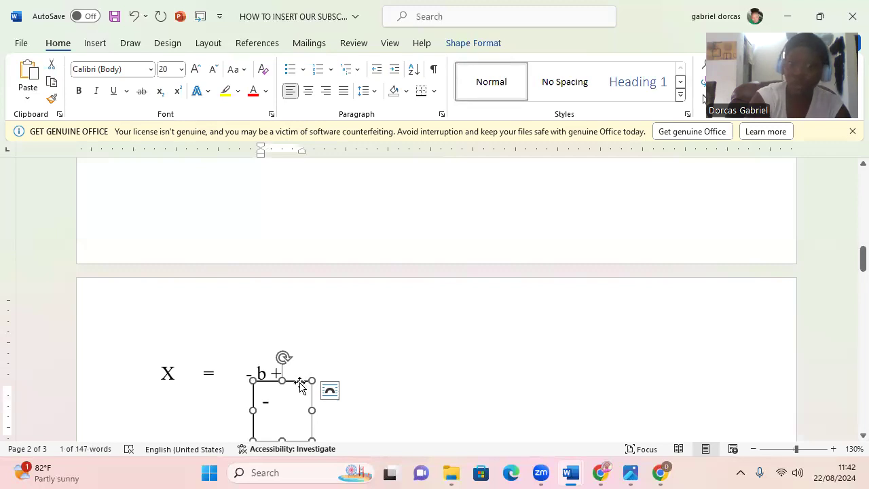
Remove the fill and the outline of the text box holding the minus sign.
click(471, 44)
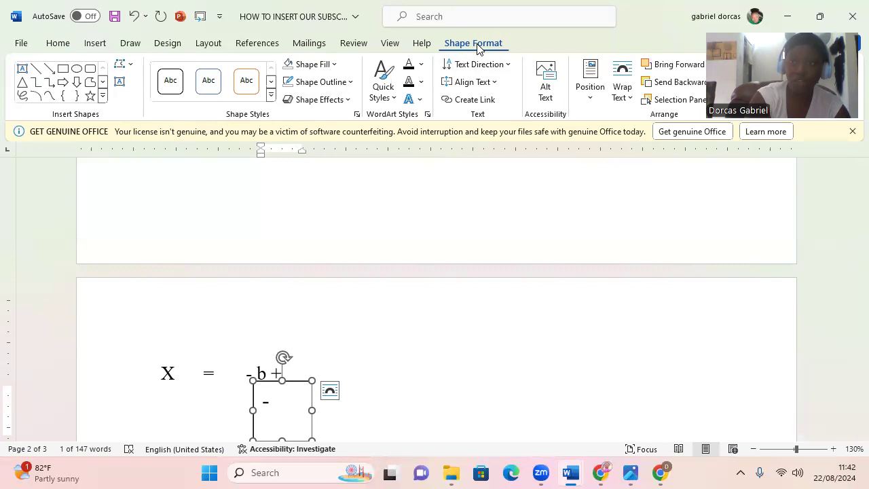
click(334, 64)
click(311, 248)
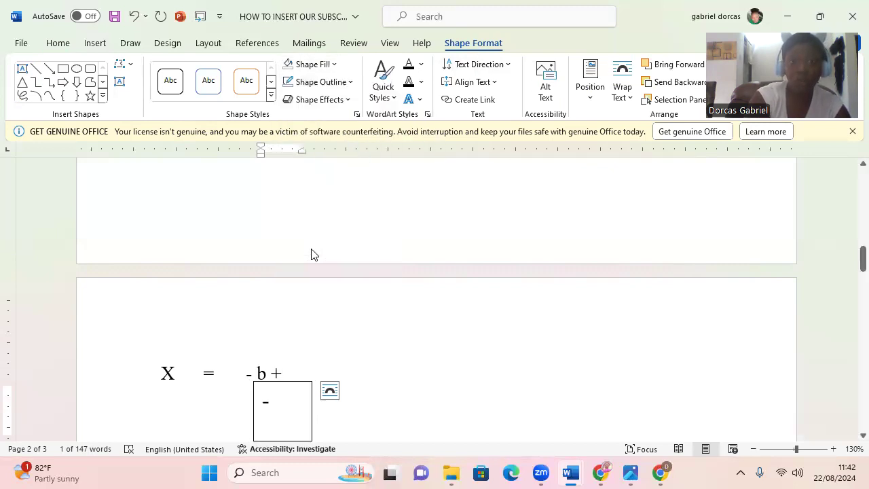
click(346, 85)
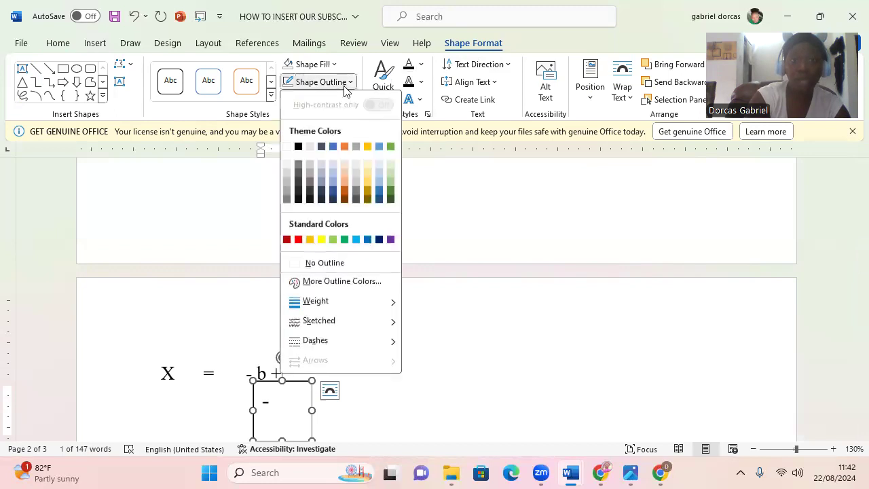
click(319, 260)
click(416, 338)
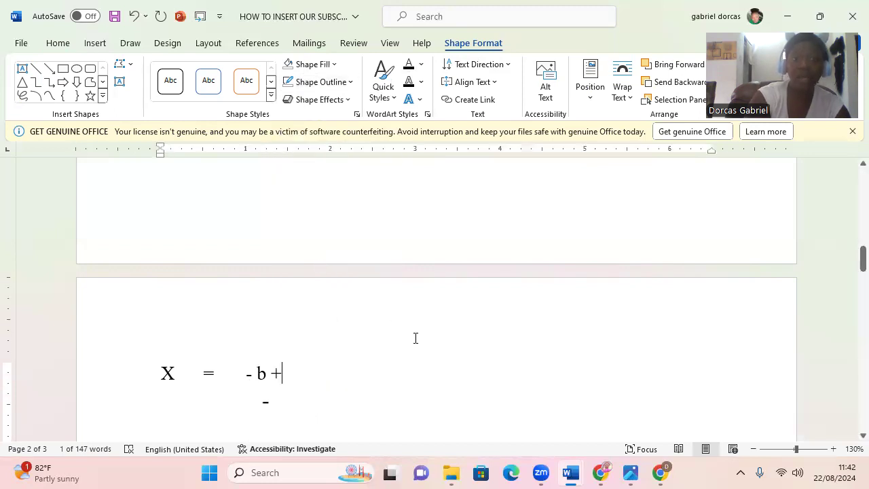
Move the text box up so the minus sign sits directly under the plus sign.
click(294, 382)
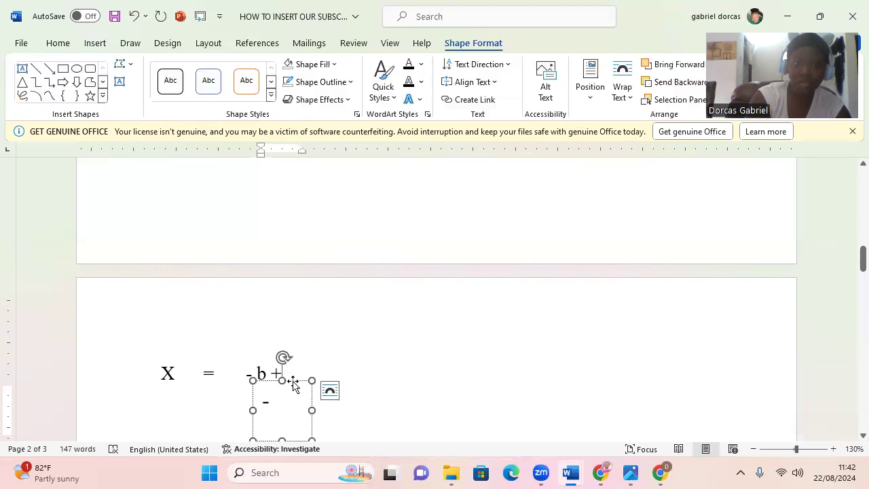
drag(295, 382, 302, 364)
click(526, 355)
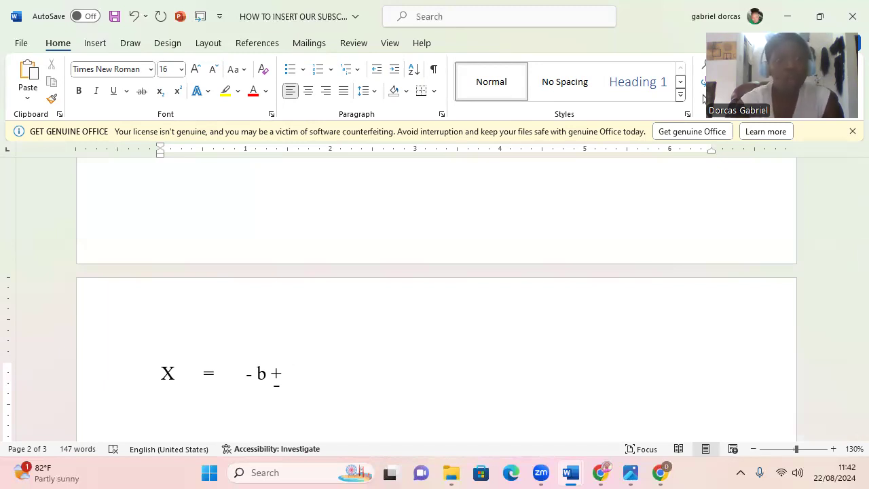
Try to draw a square-root sign after the plus-minus sign with the Freeform shape tool.
click(99, 45)
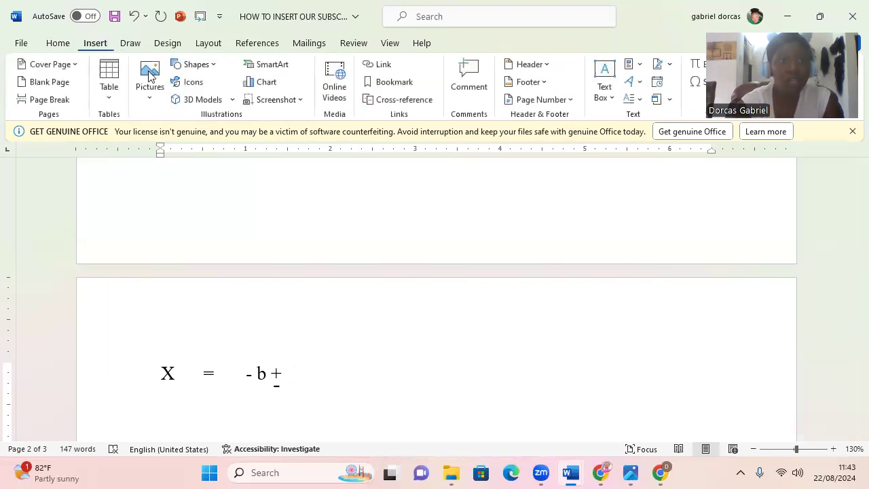
click(195, 64)
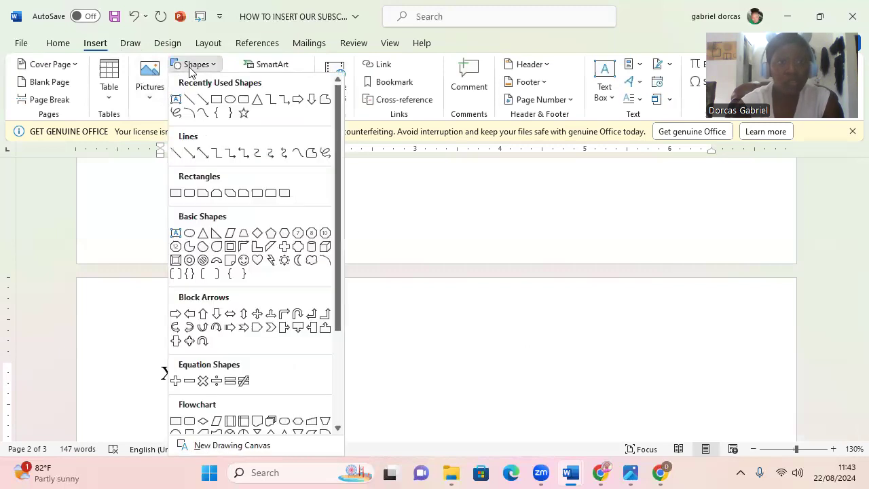
click(309, 155)
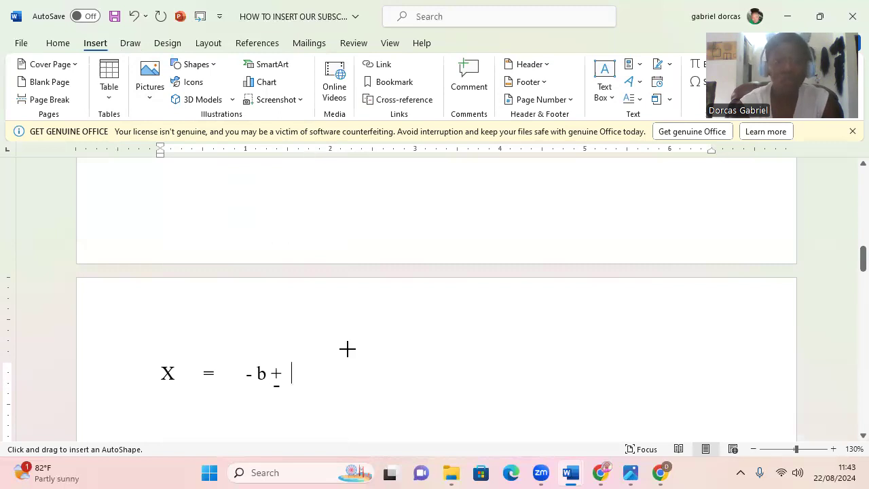
click(288, 384)
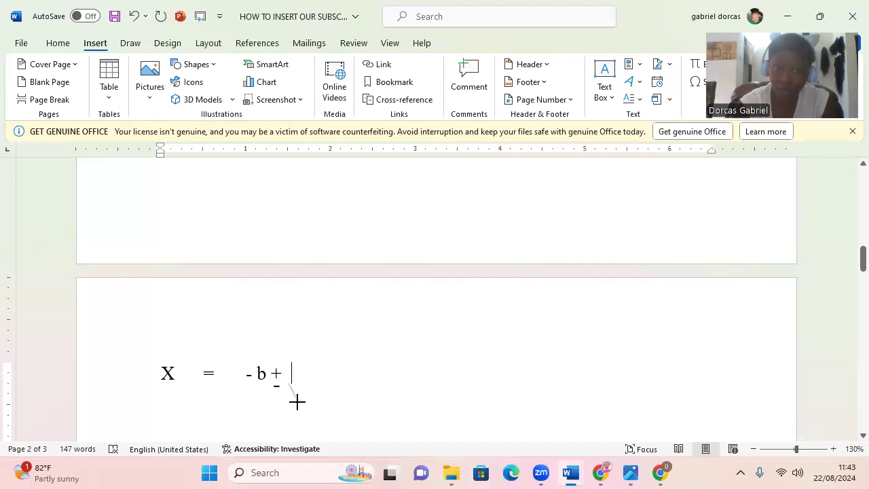
click(298, 400)
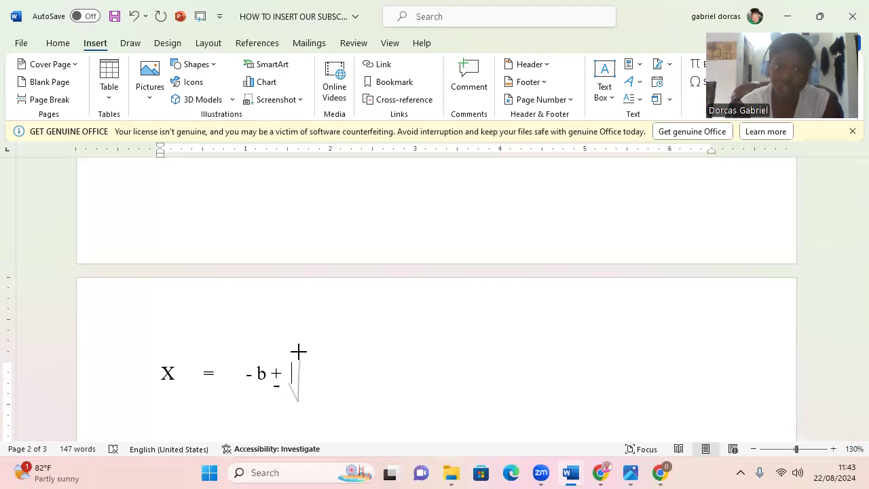
drag(299, 350, 394, 354)
double_click(393, 353)
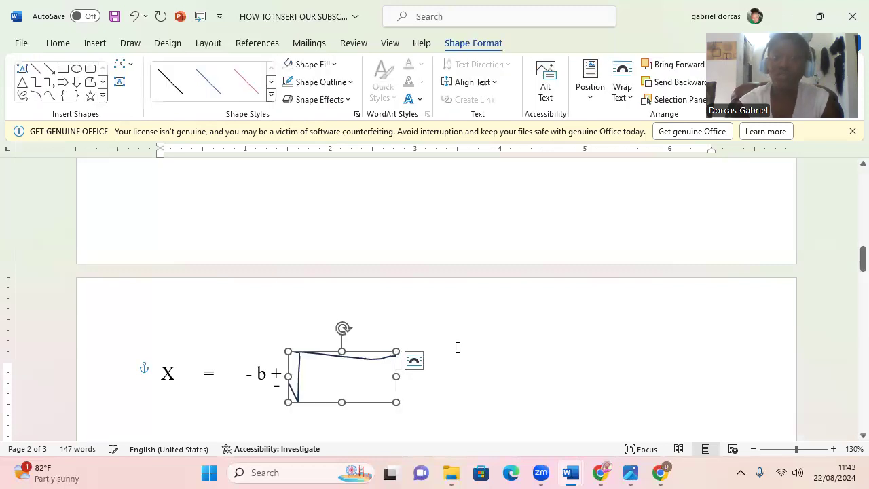
Delete the freeform square-root sign and return to the formula line.
key(Delete)
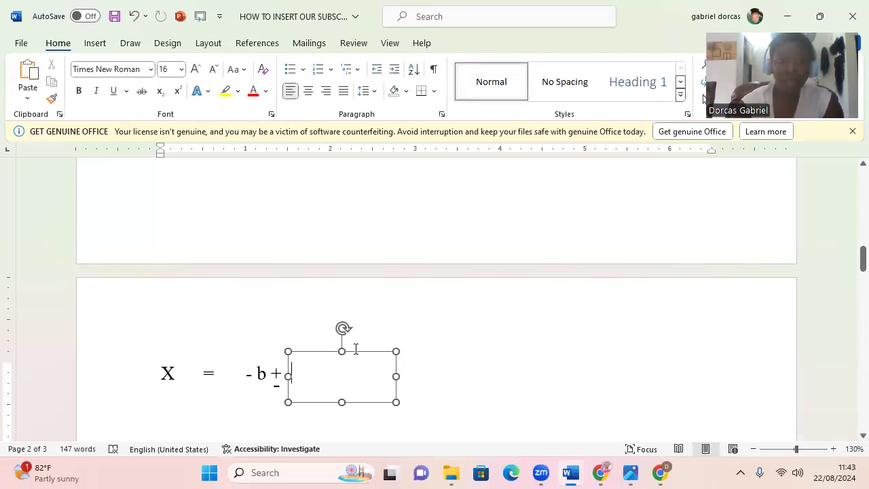
click(282, 394)
click(425, 342)
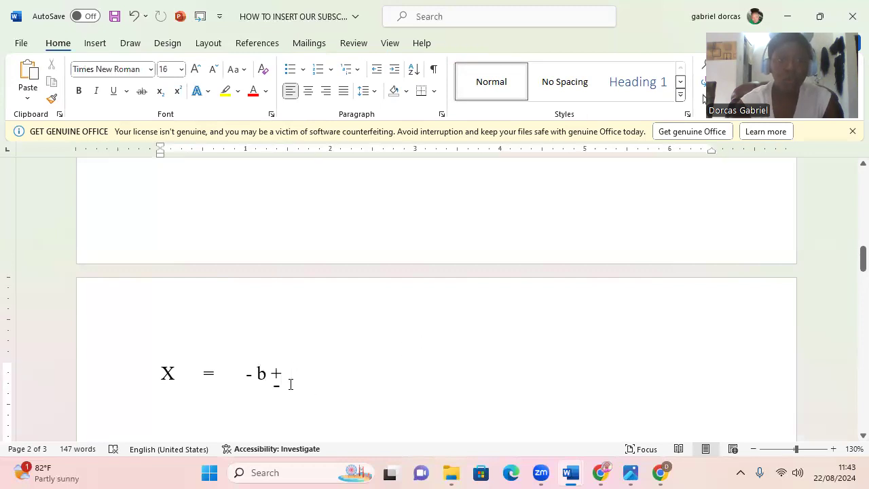
Draw a square-root sign with an extended top bar after the plus-minus sign using the Freeform shape.
click(96, 44)
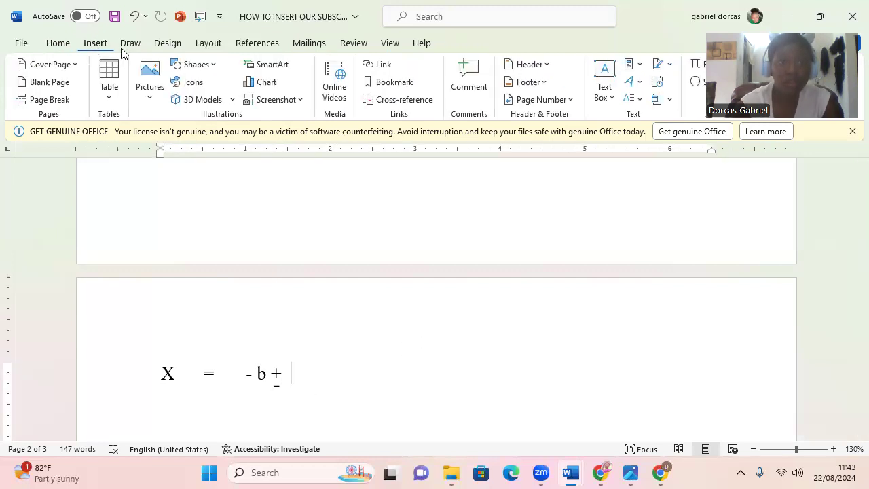
click(197, 64)
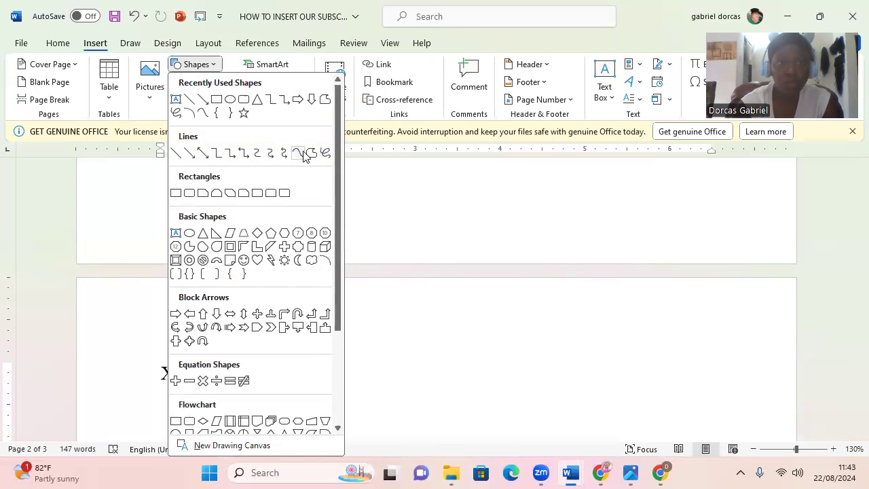
click(311, 154)
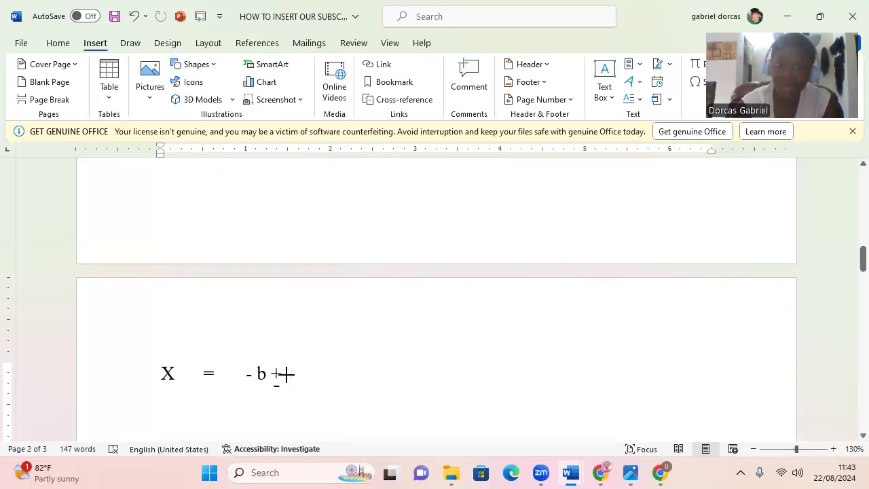
mouse_move(285, 373)
mouse_down()
mouse_move(296, 388)
mouse_move(294, 354)
mouse_move(391, 354)
mouse_up()
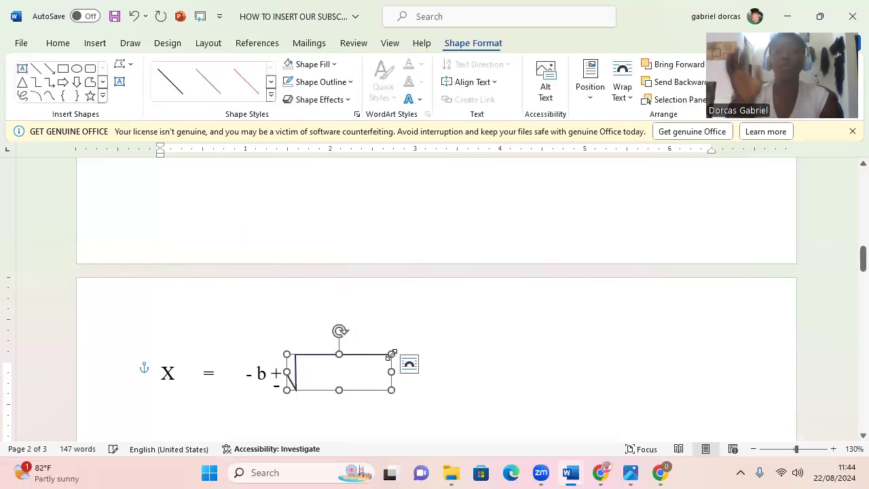
click(544, 338)
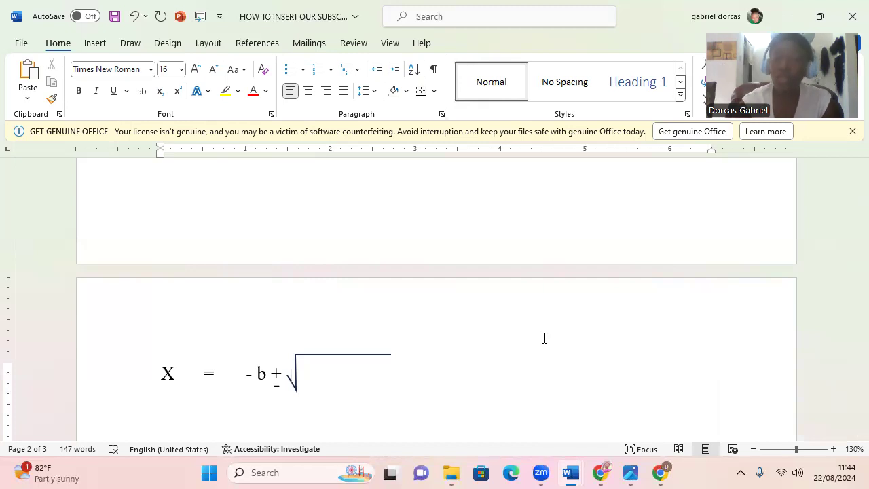
Move the square-root sign slightly closer to the plus-minus sign and enter b2 under its bar.
click(352, 354)
drag(352, 355, 347, 360)
click(457, 327)
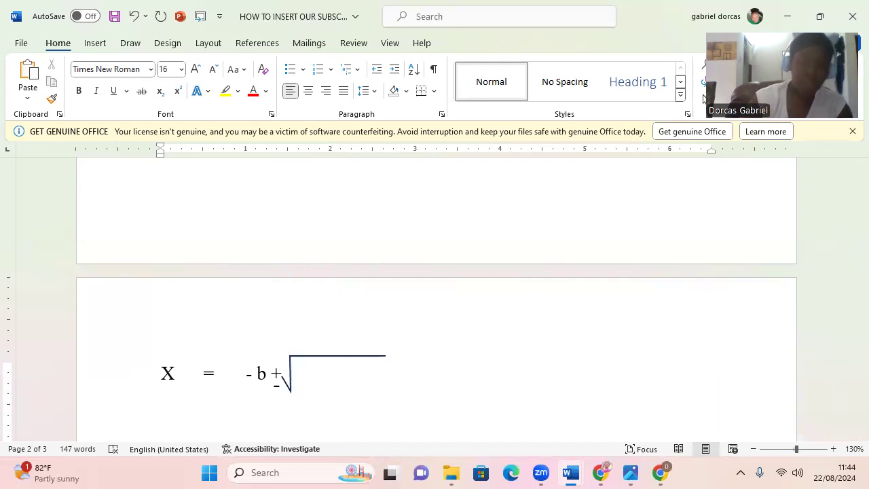
text(b2)
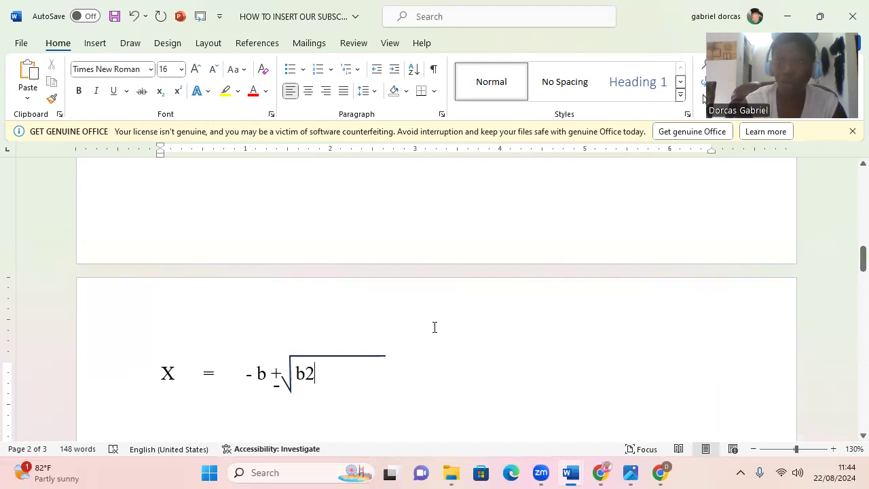
Shrink the text box holding the minus sign so it clears b2 and realign the minus under the plus.
click(314, 376)
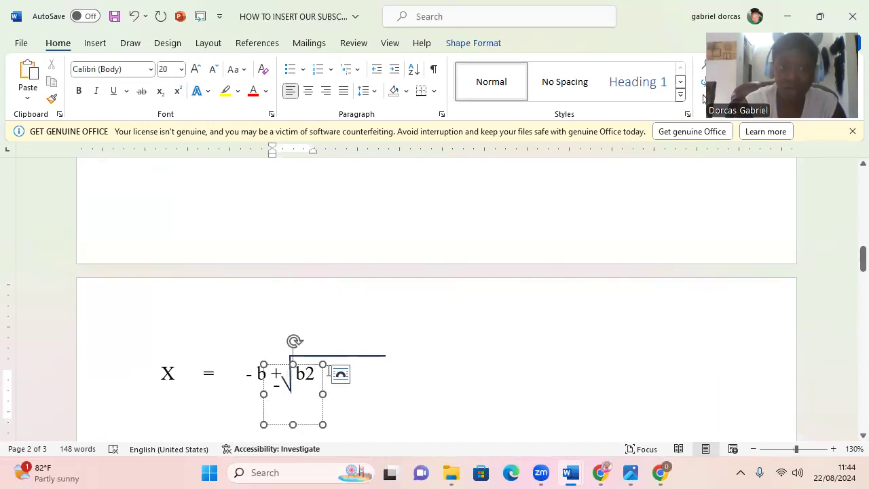
click(380, 429)
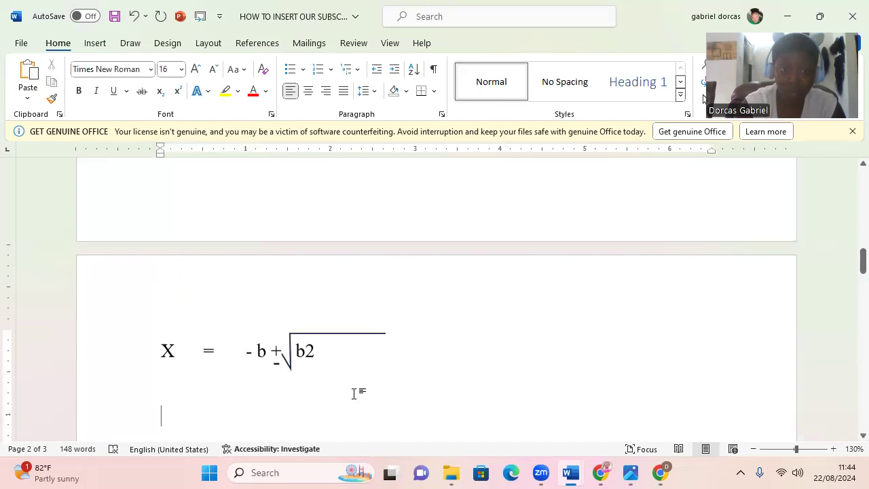
click(309, 346)
drag(320, 330, 284, 326)
click(362, 378)
click(277, 340)
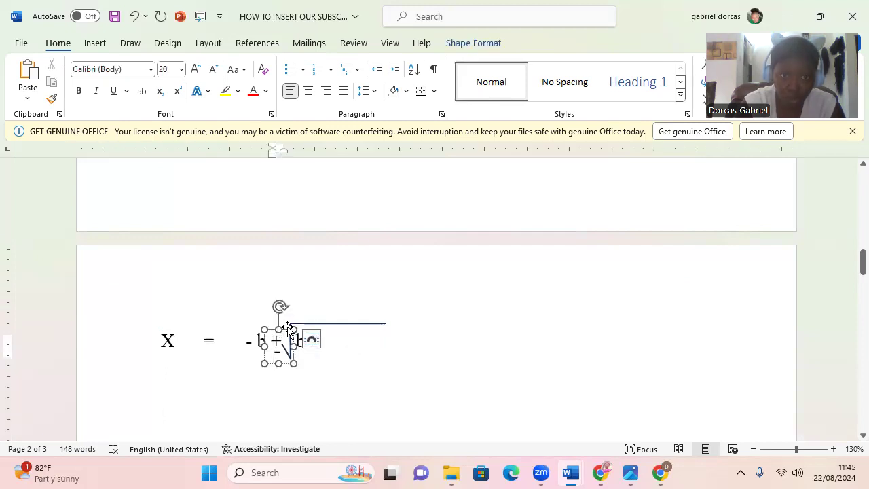
drag(288, 328, 305, 342)
click(345, 273)
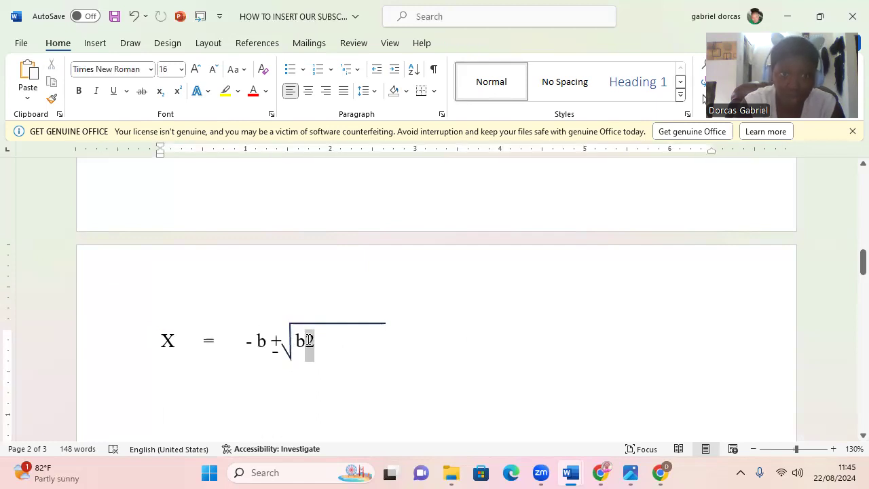
Make the 2 after b a superscript and continue under the root in normal text with - 4ac.
click(178, 92)
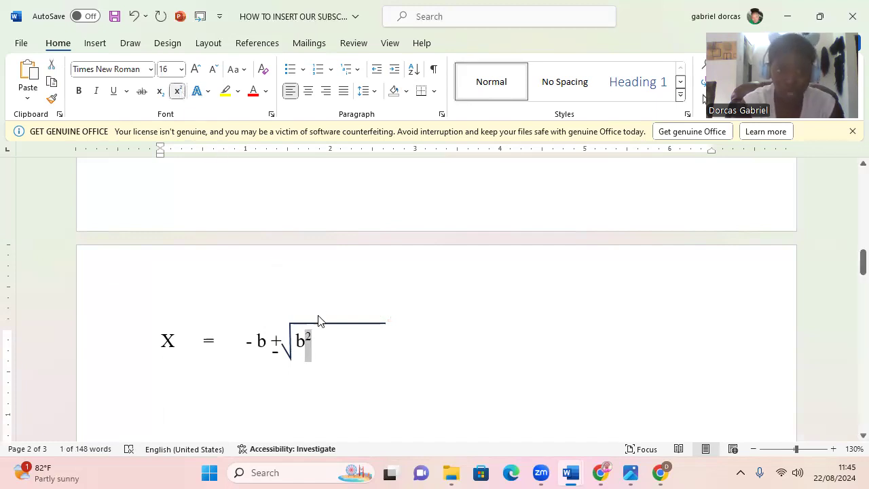
click(317, 340)
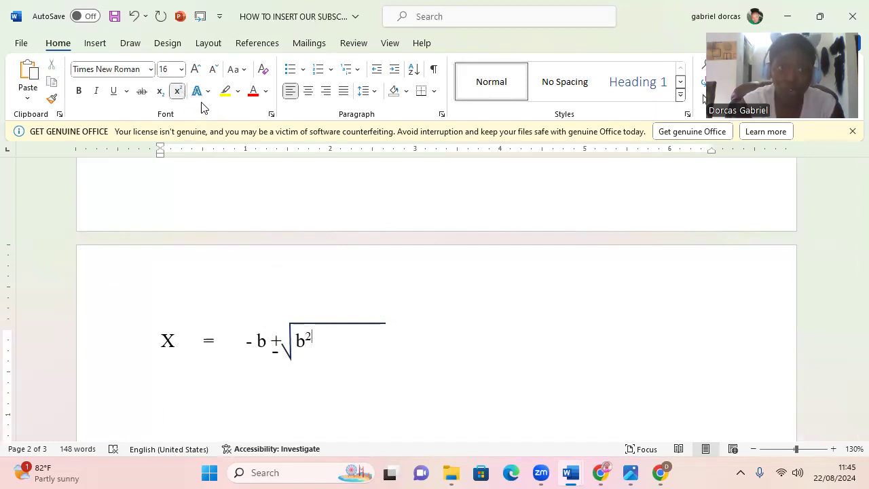
click(177, 93)
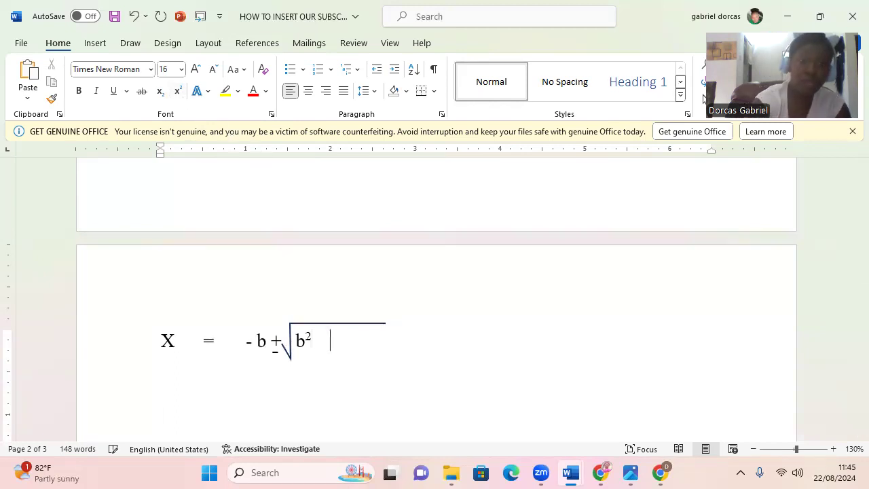
text(-   )
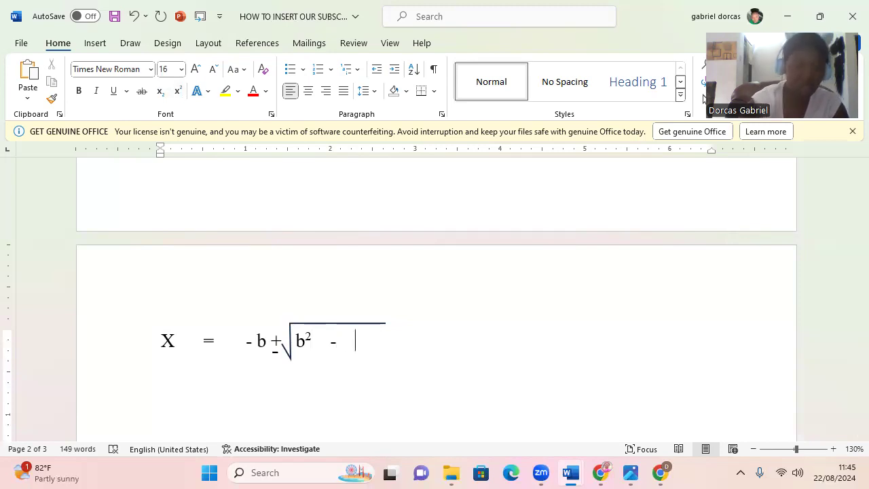
text(4ac)
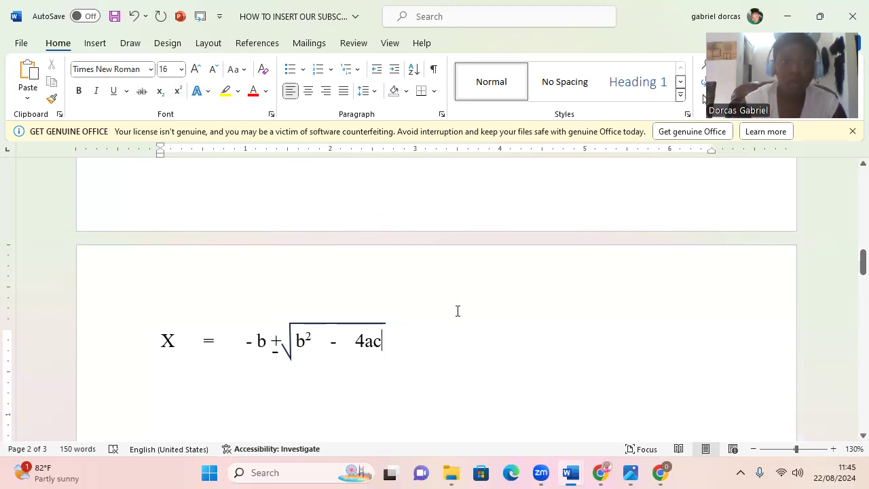
Draw a straight horizontal line about 1.8 inches long beneath the whole numerator as the fraction bar.
click(99, 44)
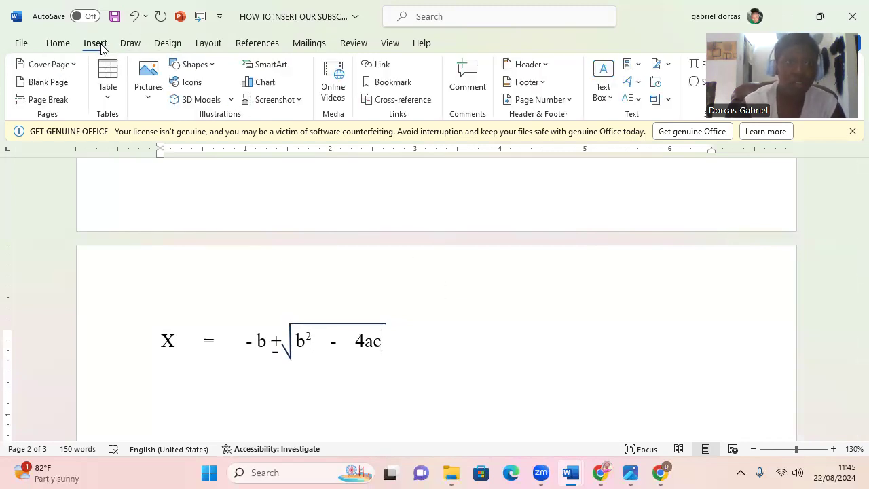
click(196, 65)
click(194, 100)
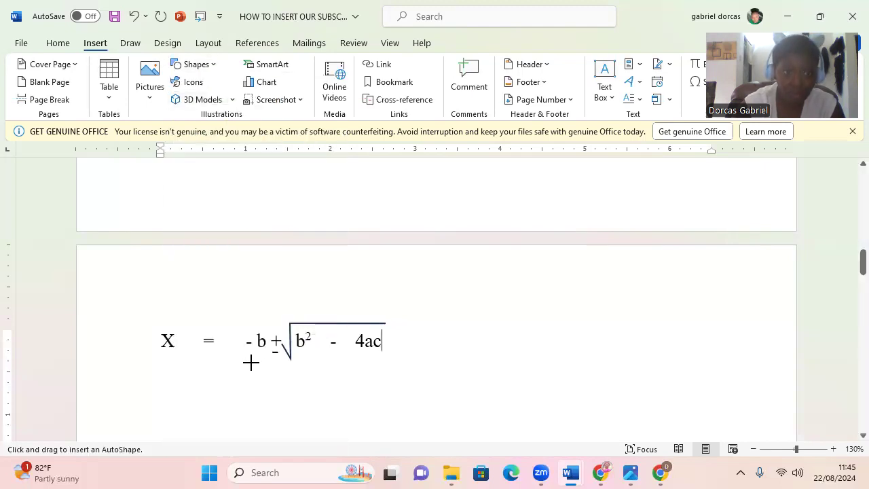
drag(248, 365, 403, 365)
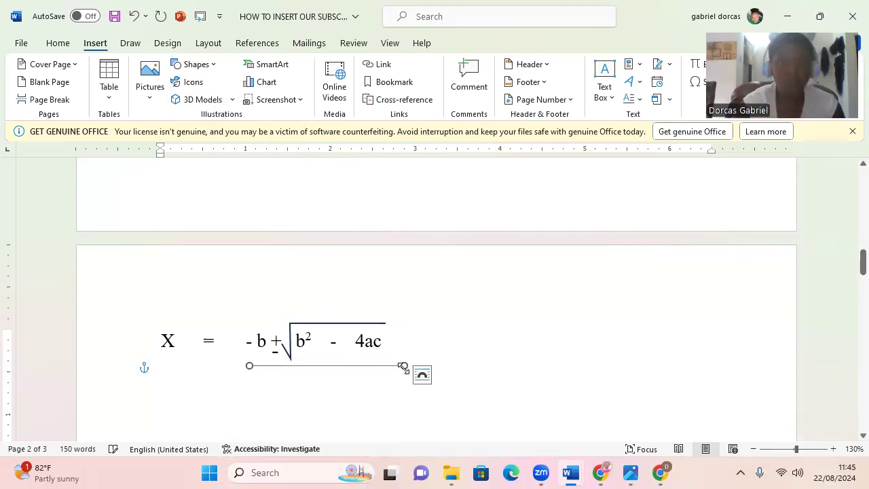
Give the fraction line the black line style and a 1½ pt weight.
click(169, 93)
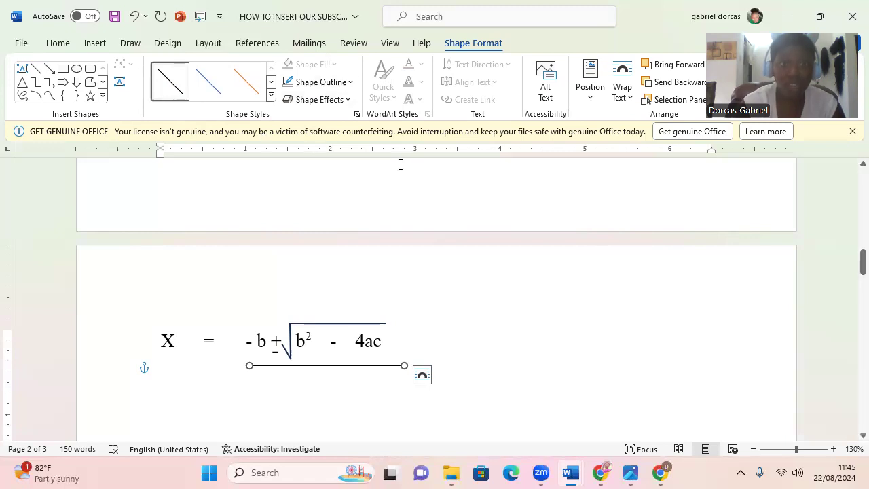
click(352, 82)
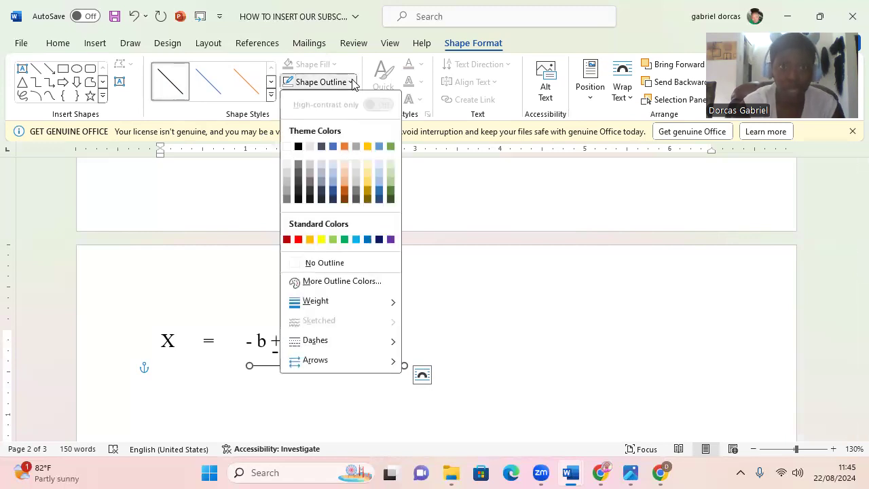
mouse_move(343, 305)
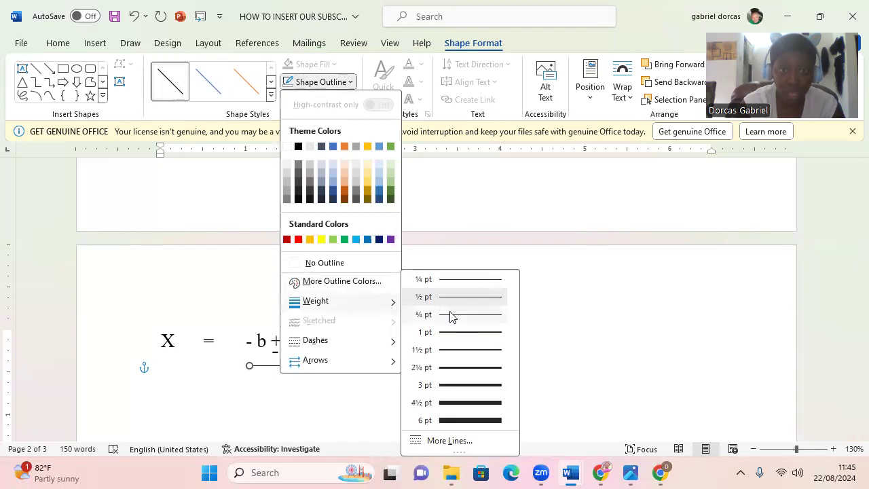
click(453, 350)
Enter 2a as the denominator below the fraction line and shift it towards the line's middle.
click(304, 396)
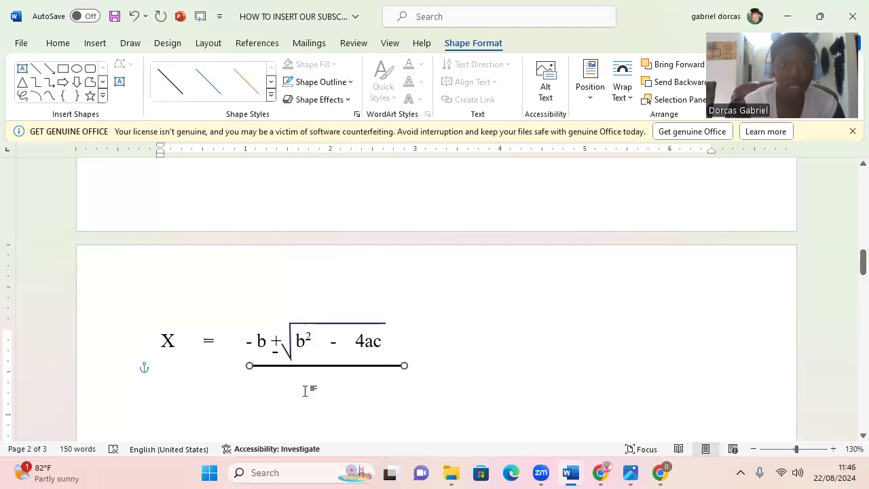
double_click(310, 393)
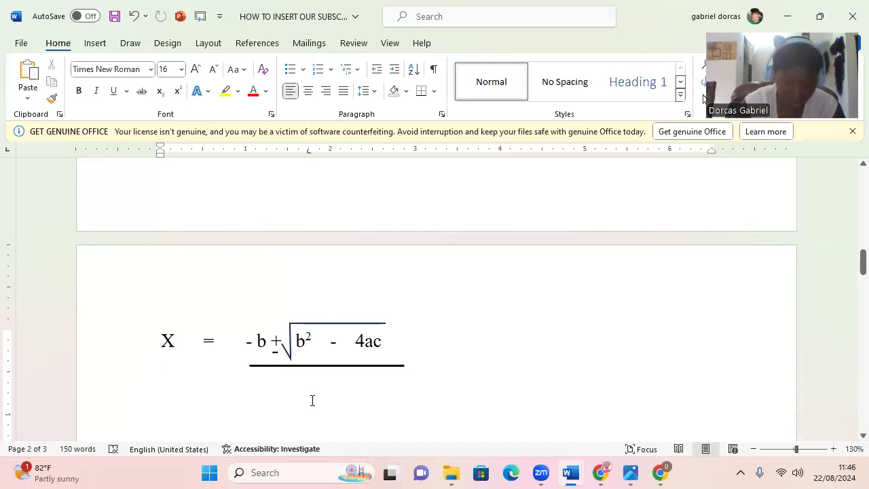
text(2a)
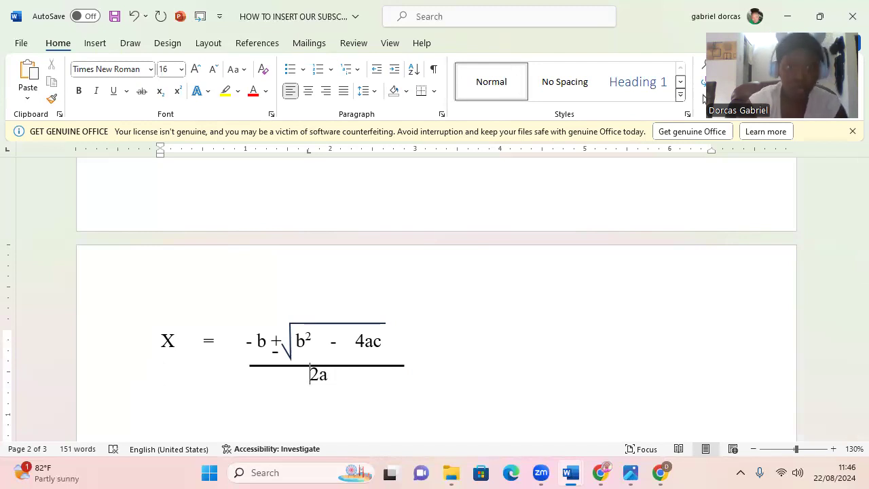
key(Home)
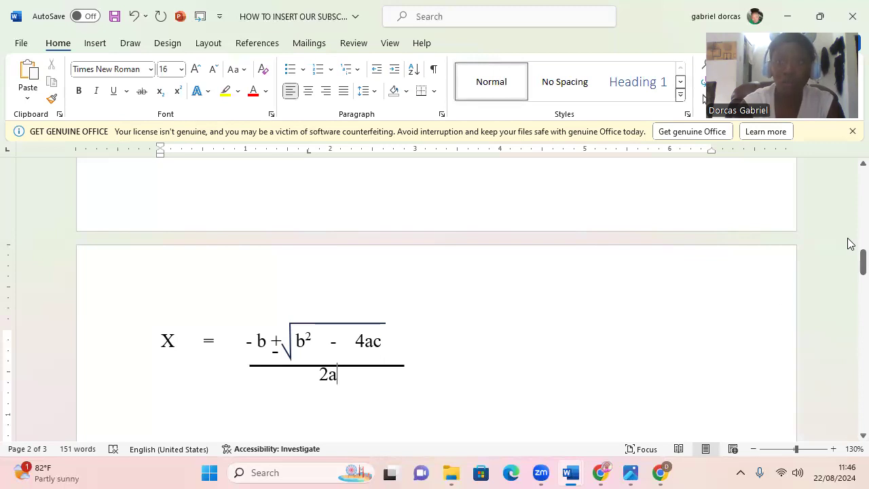
Clear all the text inside the creche logo further down the page and delete its text box.
drag(850, 270, 850, 292)
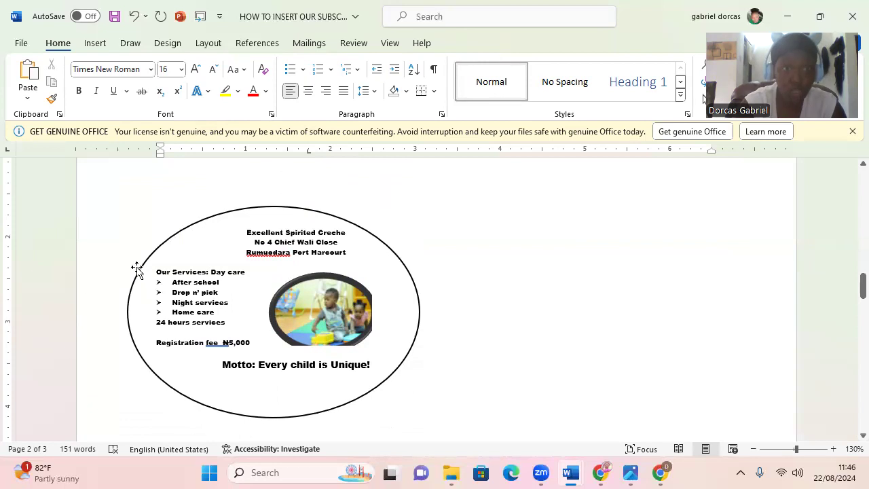
click(241, 252)
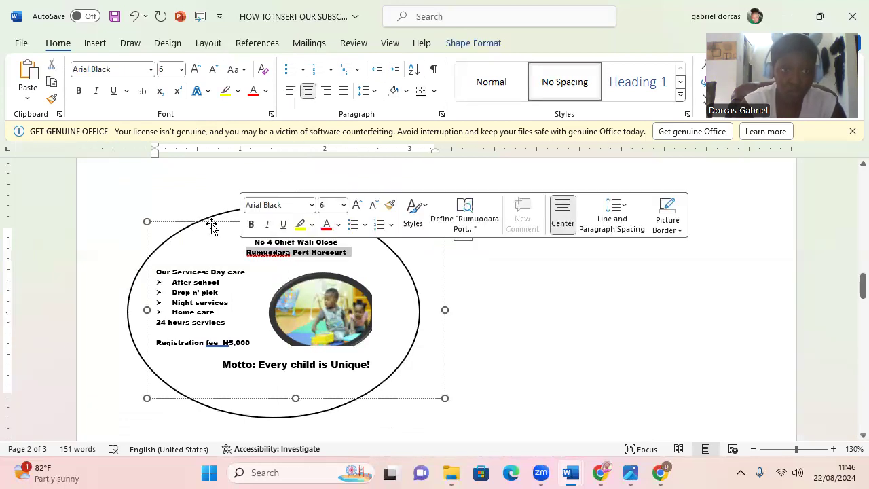
click(192, 282)
key(ctrl+a)
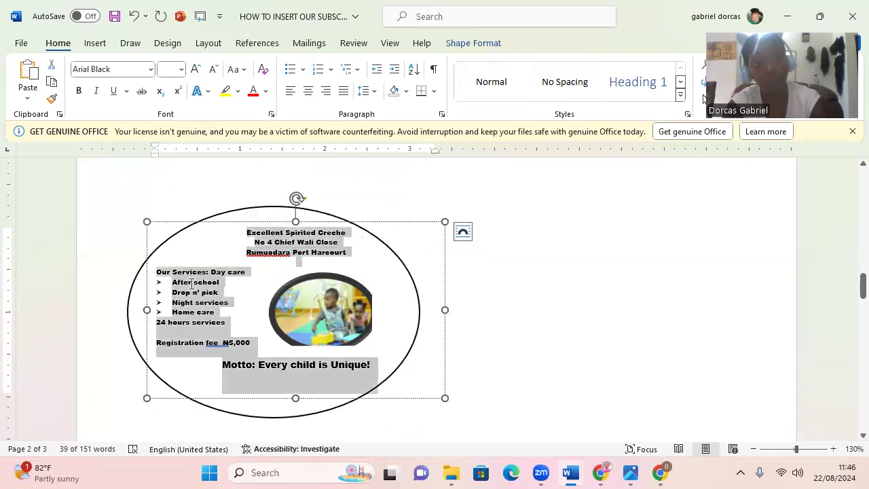
key(Delete)
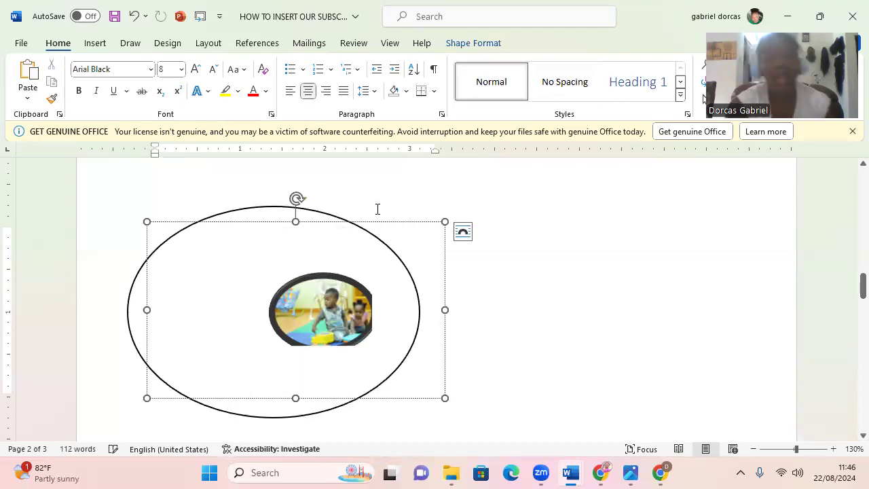
click(379, 219)
Delete the children's picture, its empty text box and the surrounding oval.
click(328, 303)
click(328, 302)
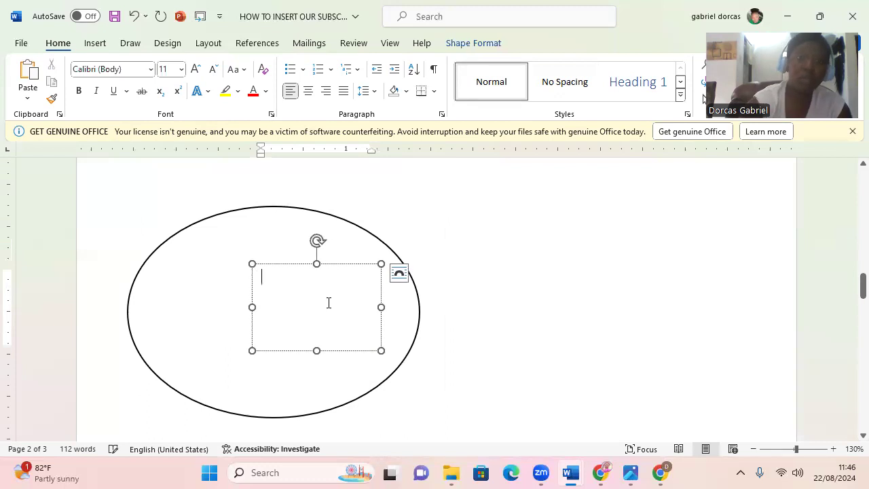
click(356, 228)
key(Delete)
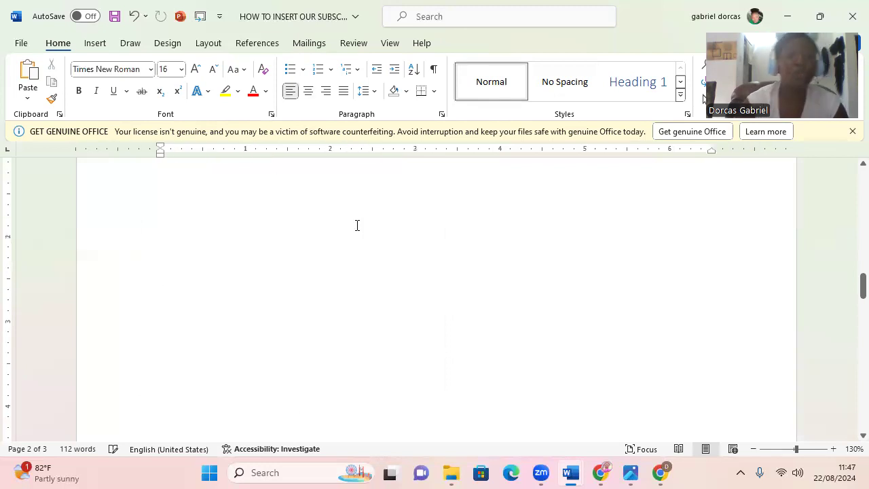
Draw an oval about 3.9 inches wide and 2.7 inches high and apply the black-outline, white-fill theme style.
click(98, 45)
click(195, 65)
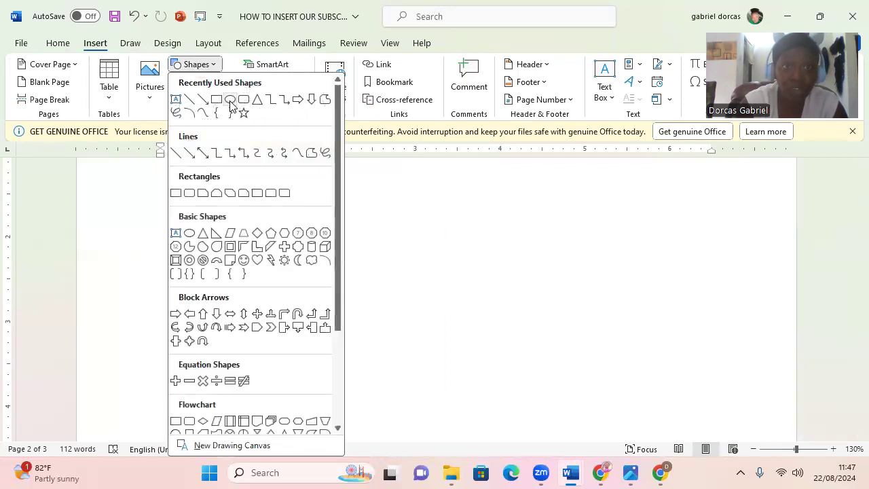
click(230, 100)
drag(150, 184, 480, 410)
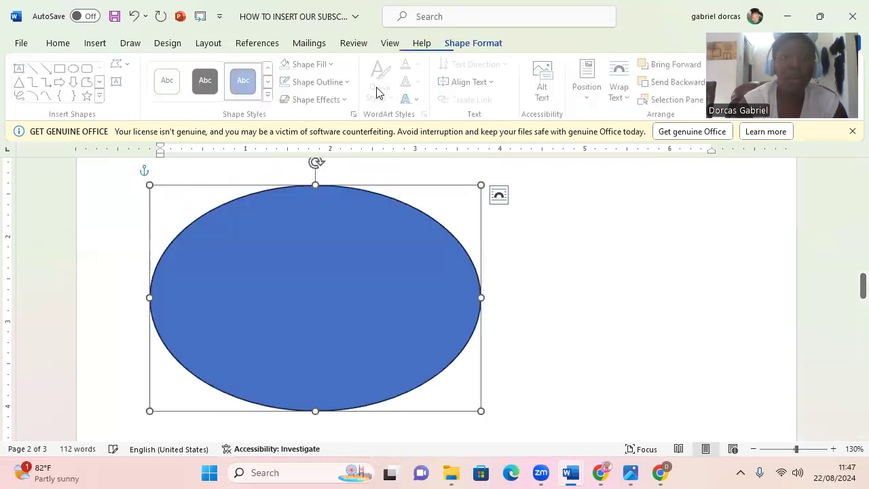
click(270, 100)
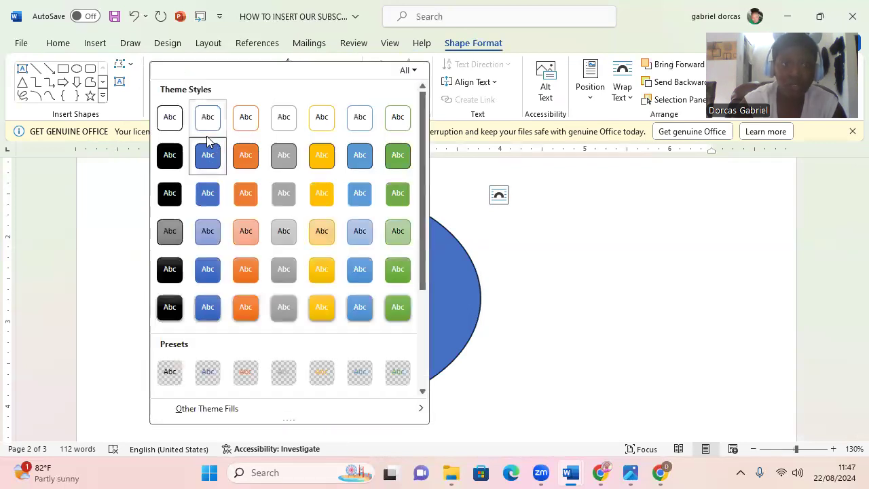
click(171, 119)
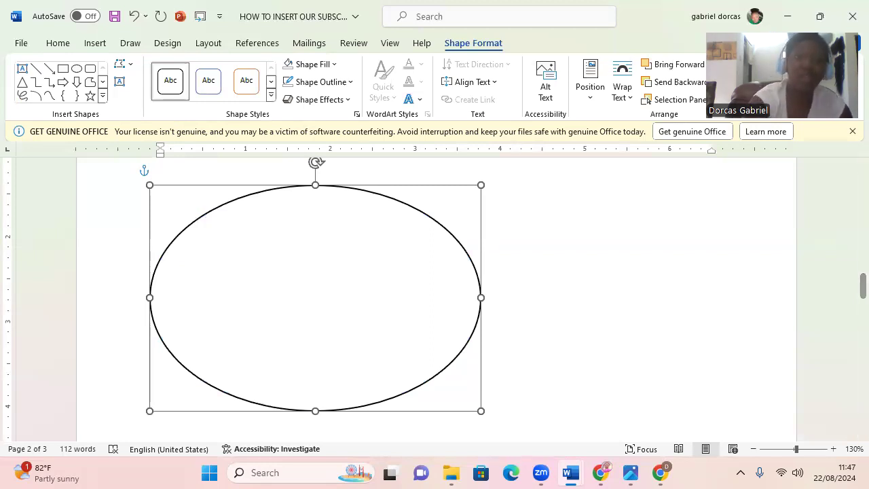
Try entering filler text directly inside the oval, then erase it.
text(guhi,nmk,hjkyui)
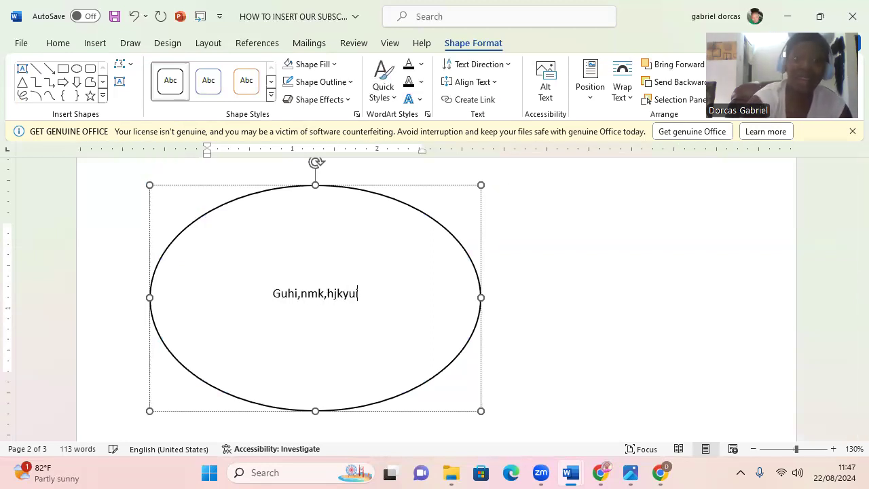
text(ijo,mlkq)
key(BackSpace)
key(BackSpace)
key(BackSpace)
key(BackSpace)
key(BackSpace)
key(BackSpace)
key(BackSpace)
key(BackSpace)
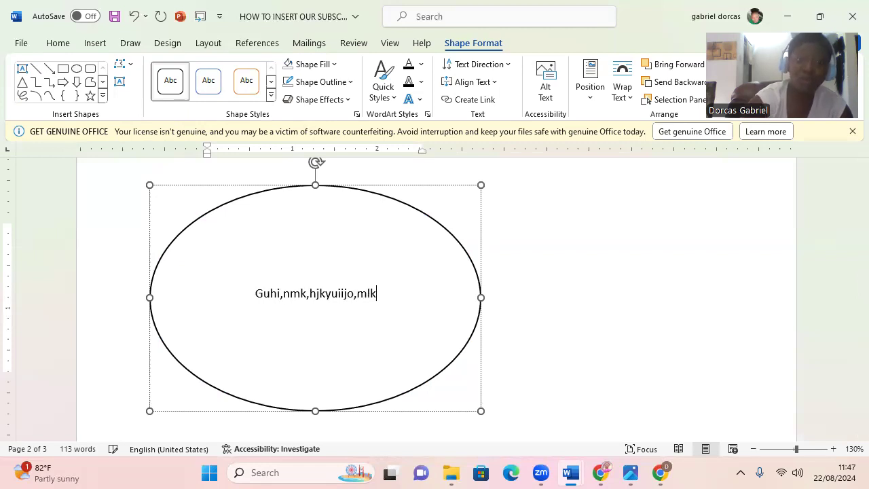
key(BackSpace)
key(BackSpace)
key(BackSpace)
key(BackSpace)
key(BackSpace)
key(BackSpace)
key(BackSpace)
key(BackSpace)
key(BackSpace)
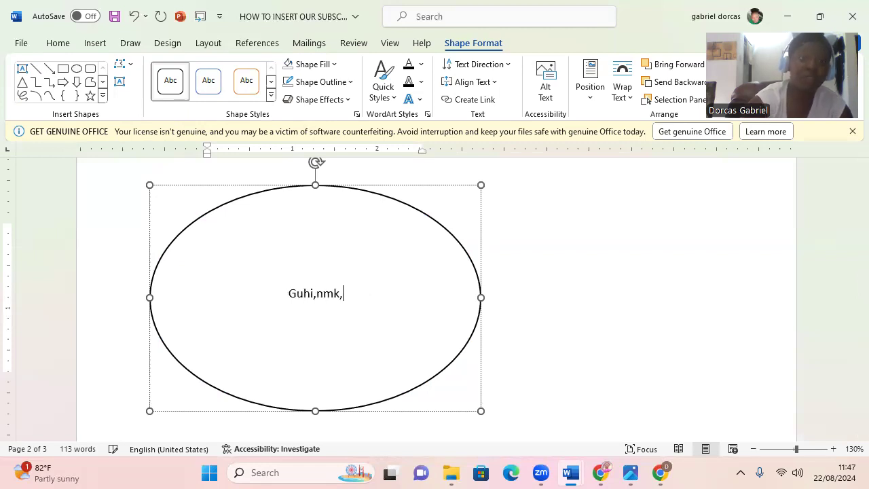